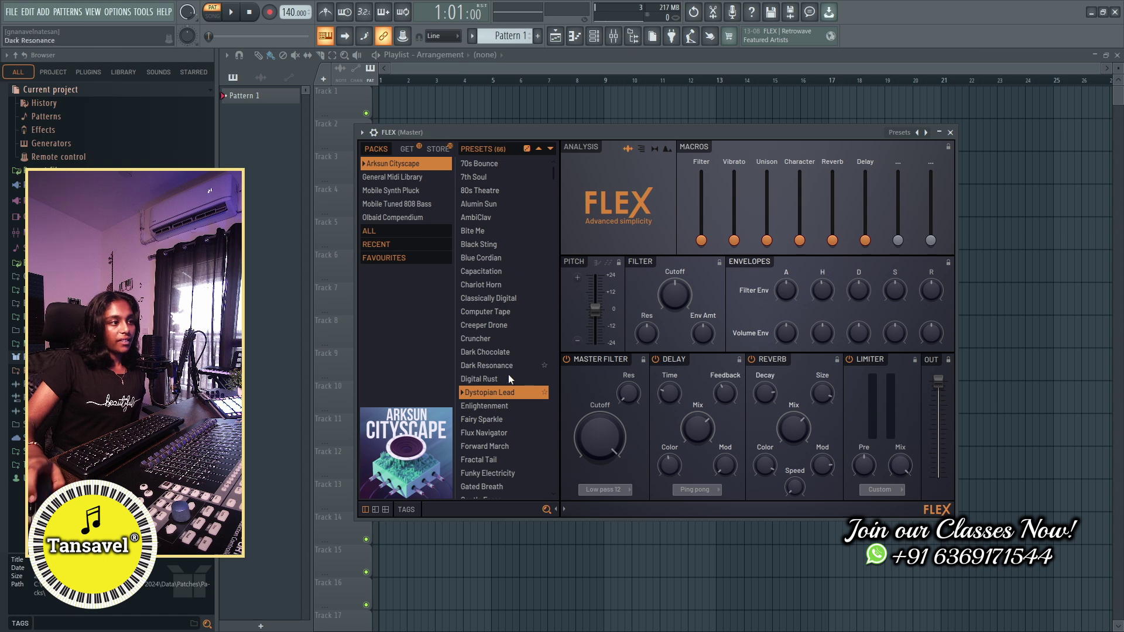
Step: Load the 70s Bounce preset from the Arksun Cityscape pack and open the piano roll for it
scroll(505, 419, "down", 10)
scroll(505, 411, "up", 10)
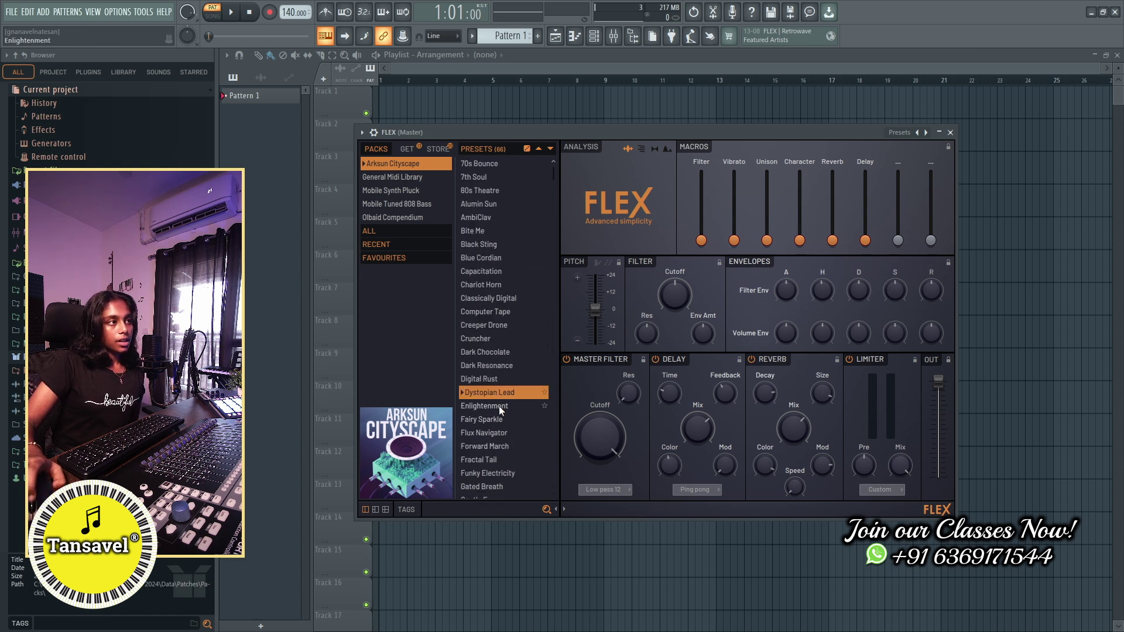
left_click(499, 166)
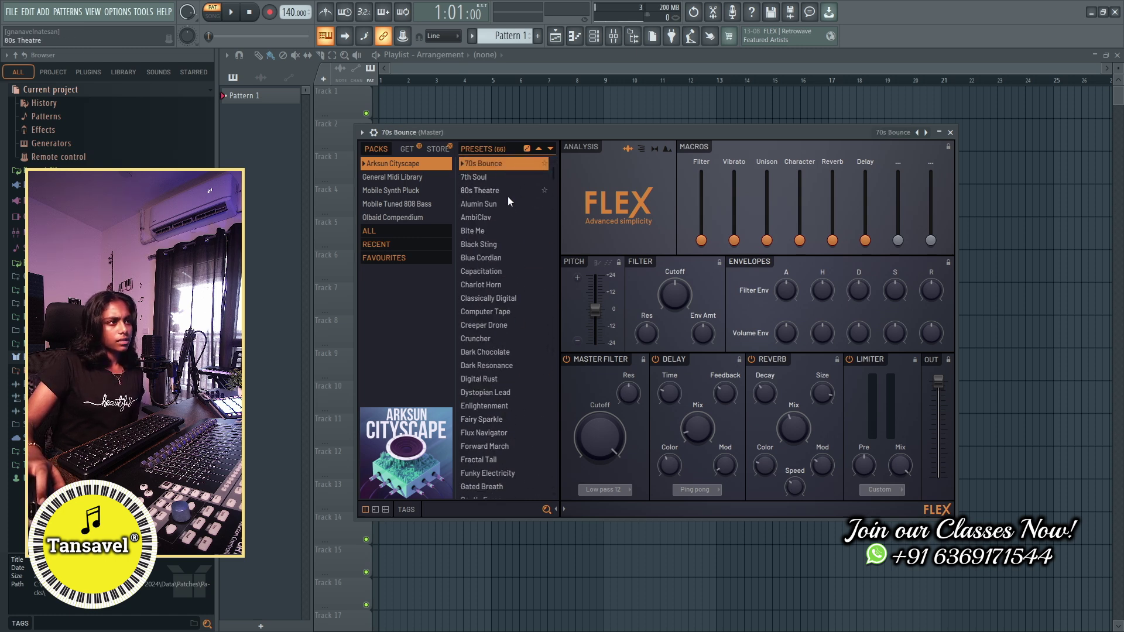
key("F7")
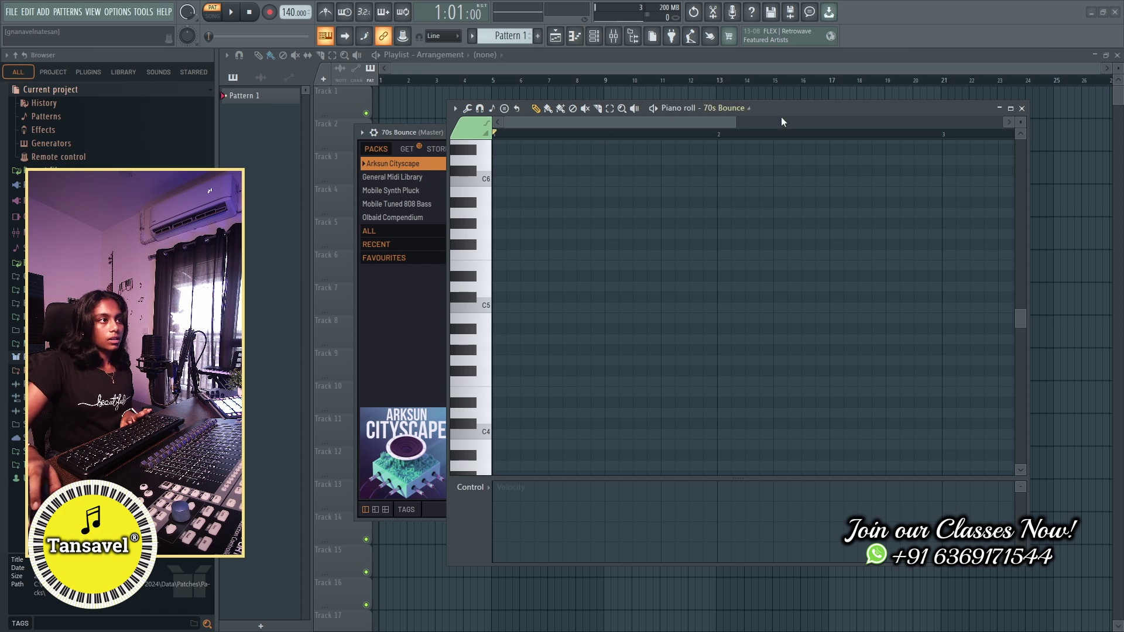
left_click(455, 108)
Step: Audition the Alumin Sun preset by sounding notes such as A4, C5, D5 and E5 on the piano roll keyboard
left_click_drag(581, 256, 571, 394)
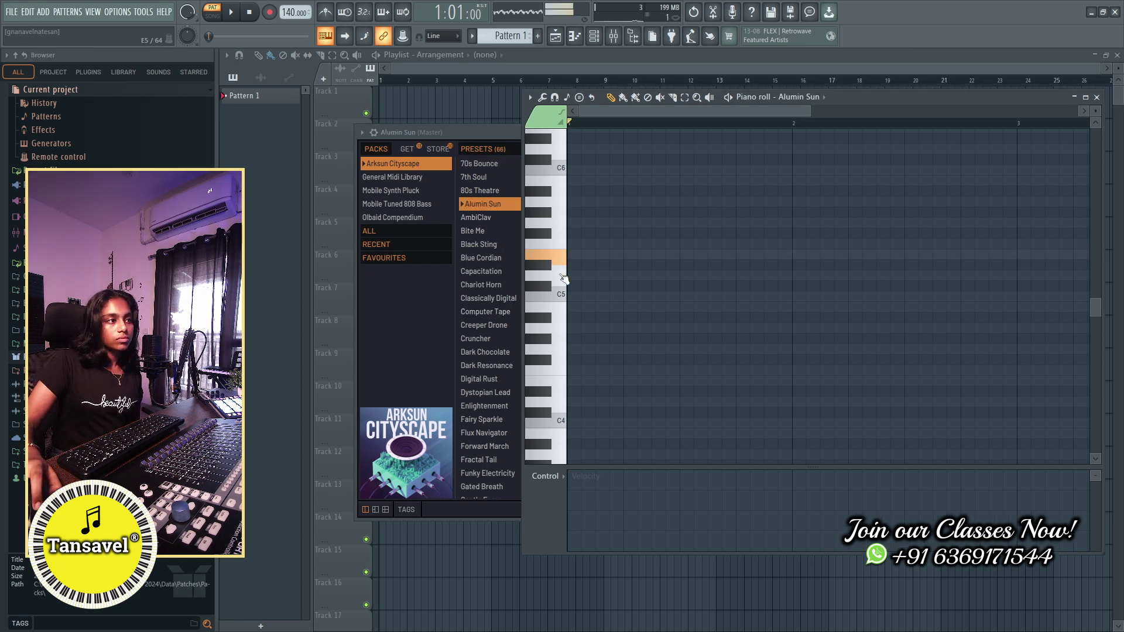
left_click(559, 311)
left_click(559, 329)
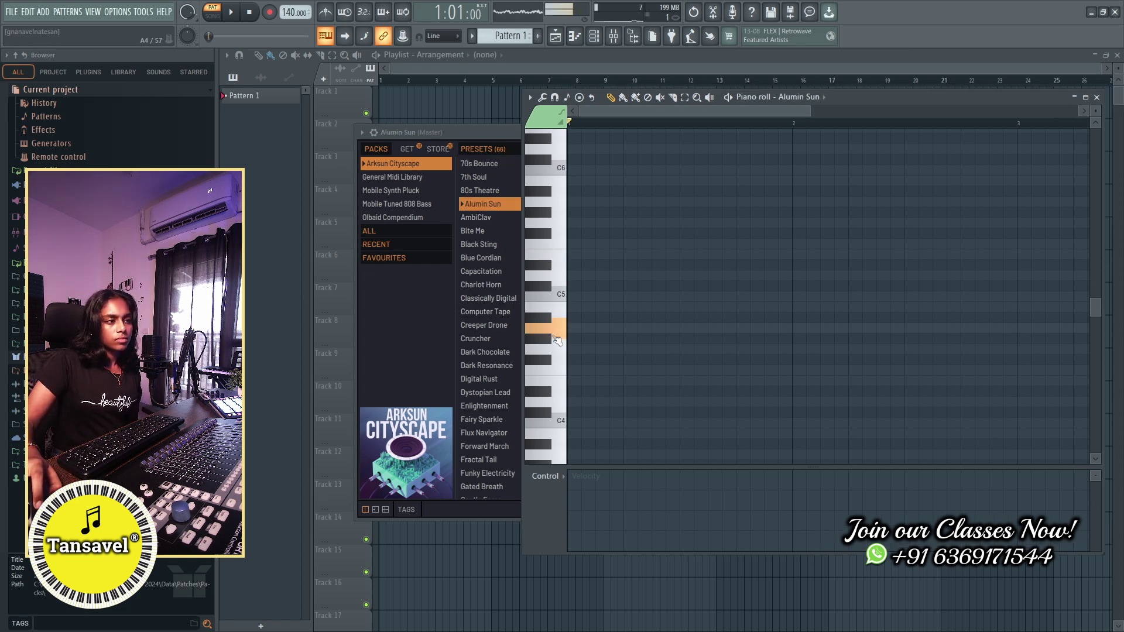
left_click(559, 295)
left_click(559, 274)
left_click(563, 258)
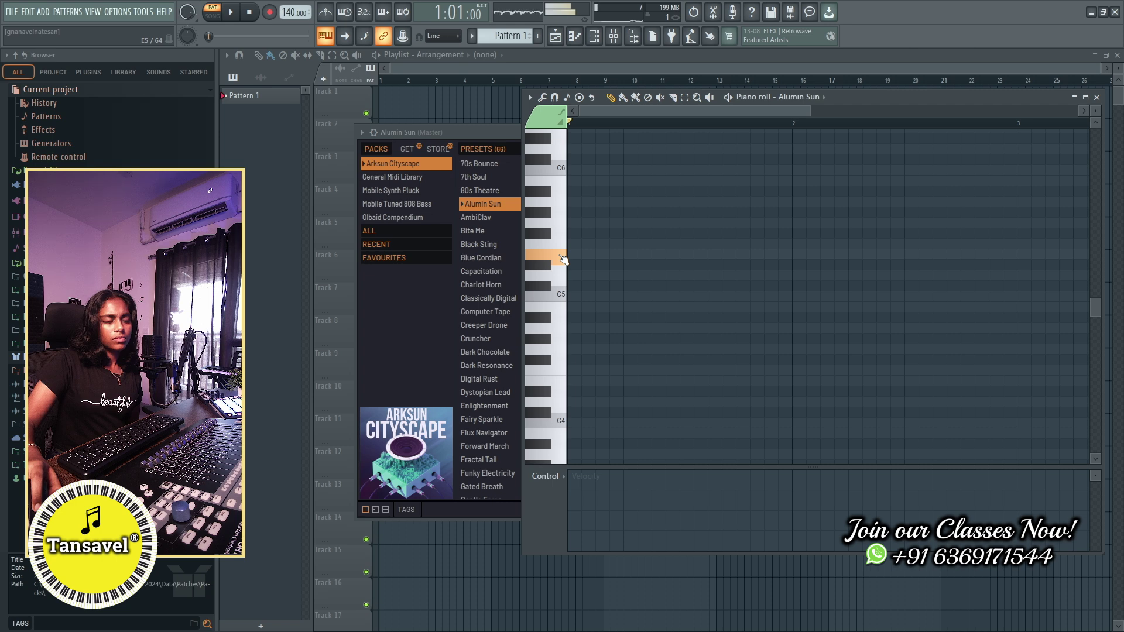
left_click_drag(560, 256, 560, 208)
left_click(564, 256)
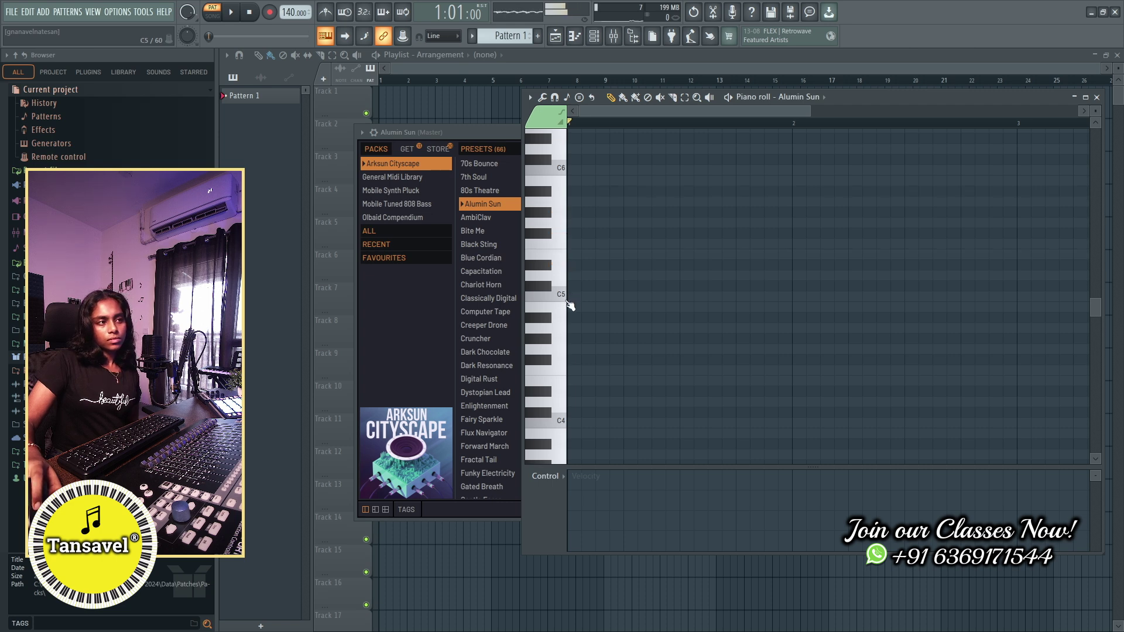
left_click(566, 298)
Step: Place a stacked chord of short C5, D#5 and F#5 notes at the start of bar 1
left_click(577, 296)
left_click(570, 265)
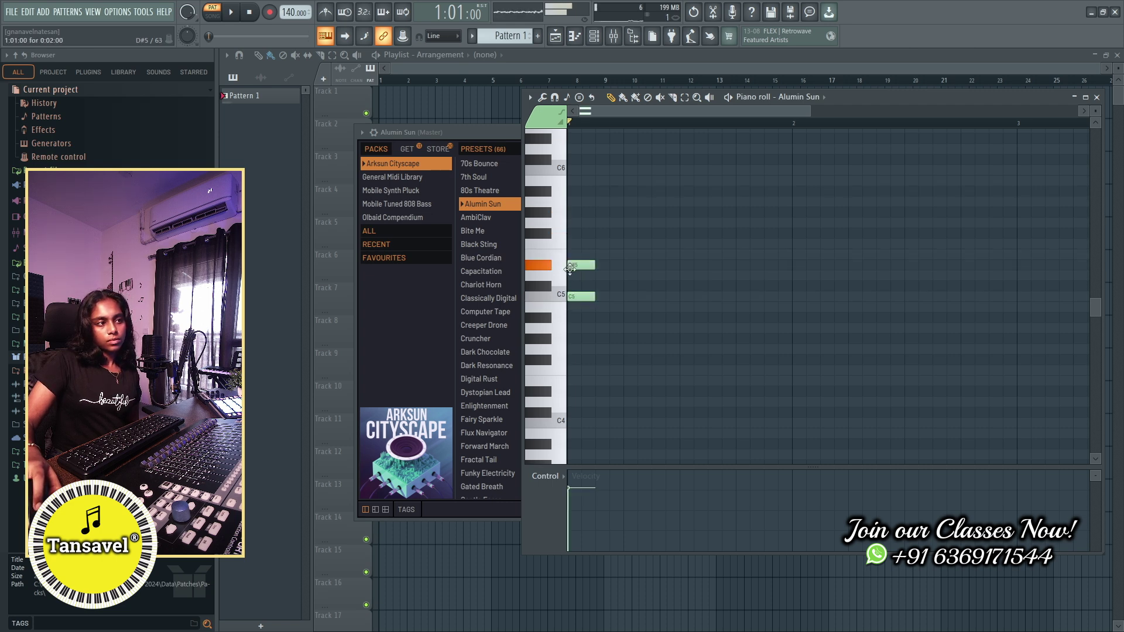
left_click(571, 233)
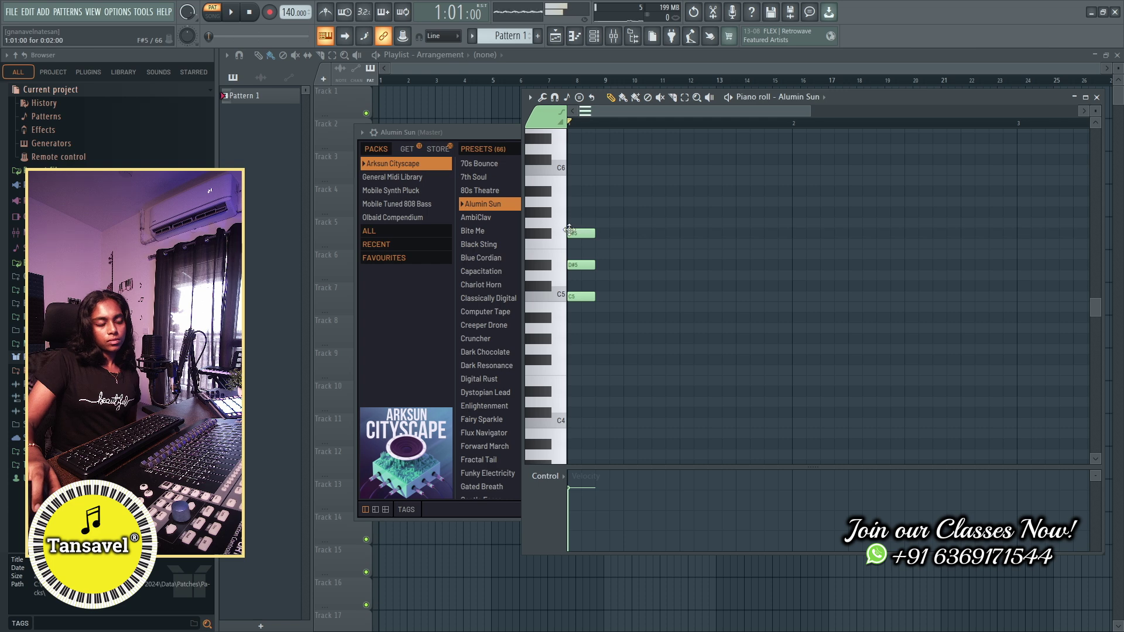
Step: Delete the three stacked chord notes from the piano roll
right_click(570, 233)
right_click(576, 265)
right_click(580, 296)
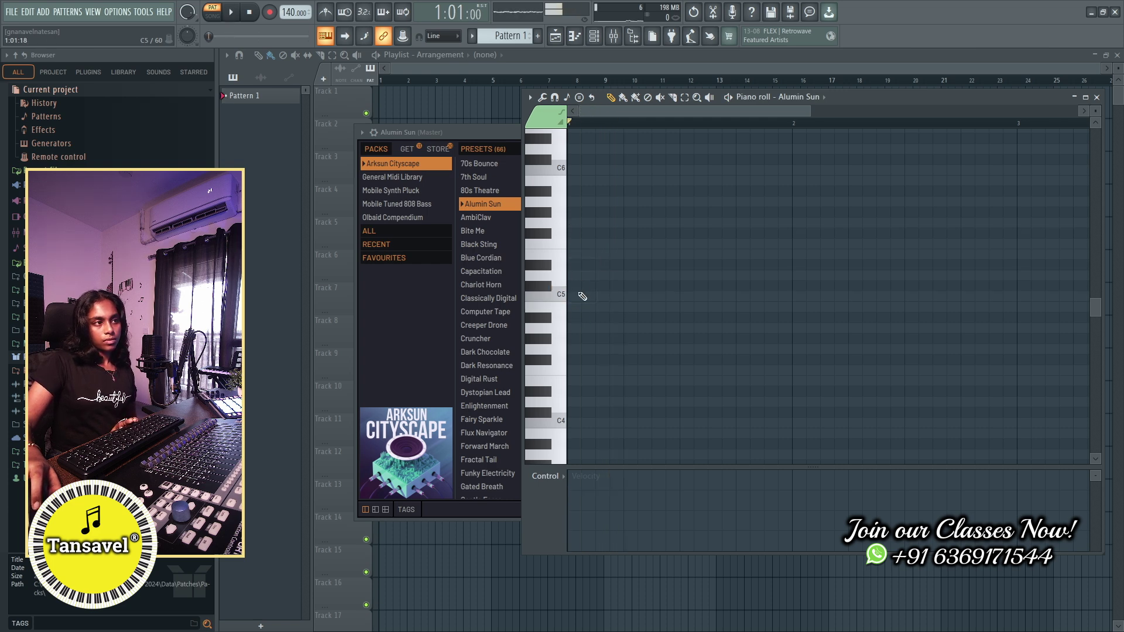
Step: Audition the Just Strollin preset by sounding notes from C5 upward on the piano roll keyboard
left_click_drag(836, 100, 868, 113)
left_click_drag(733, 145, 756, 87)
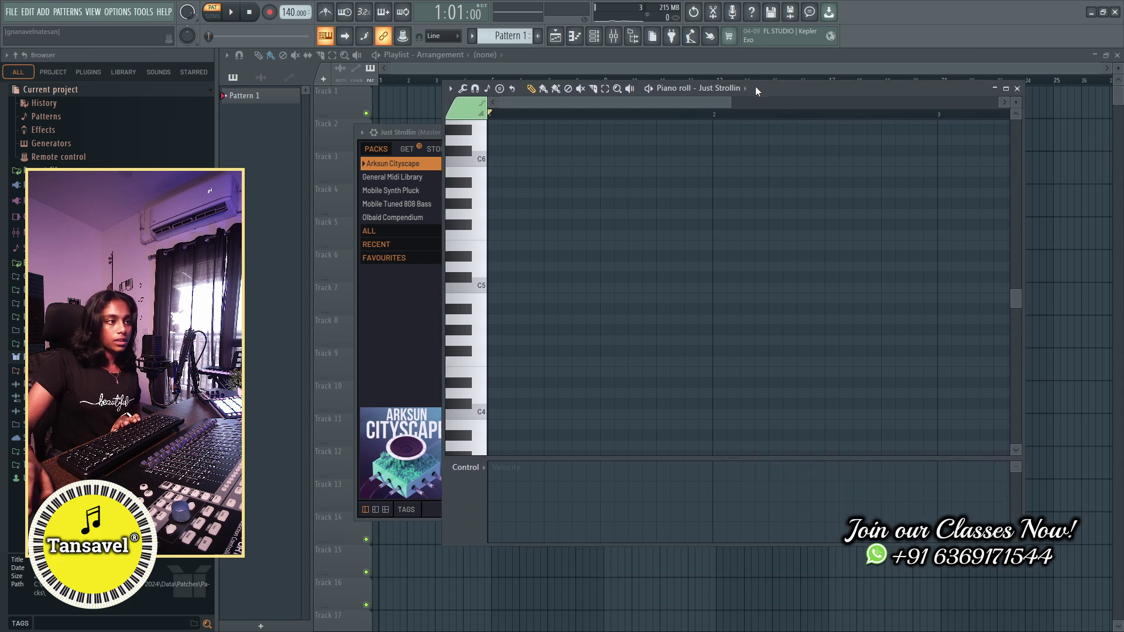
left_click(486, 286)
left_click(486, 251)
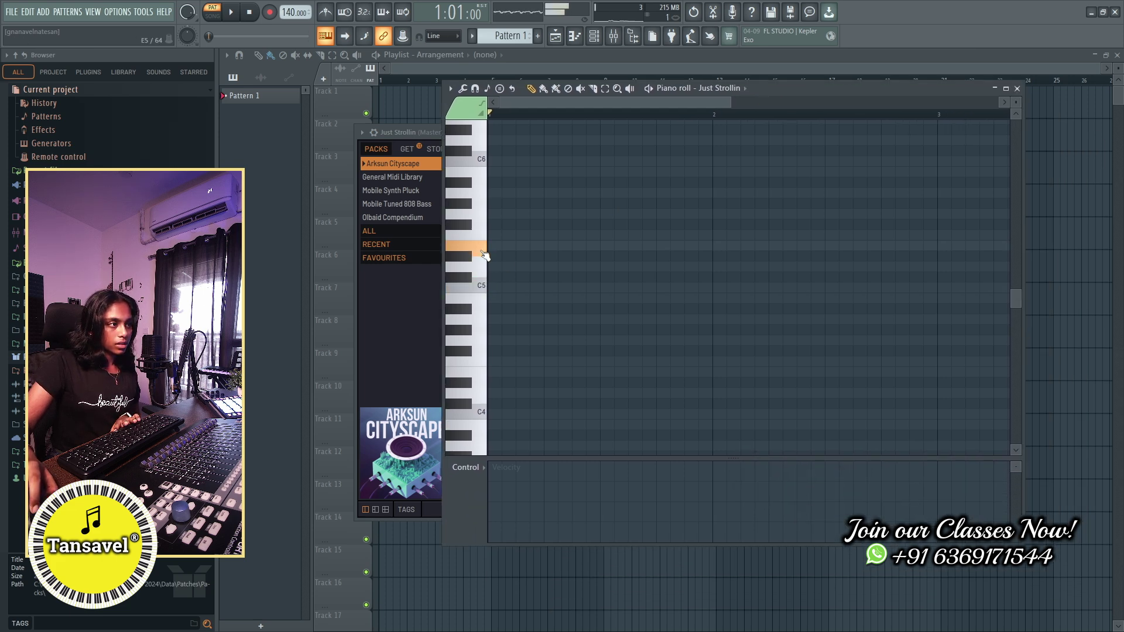
left_click(487, 218)
left_click_drag(486, 222, 489, 144)
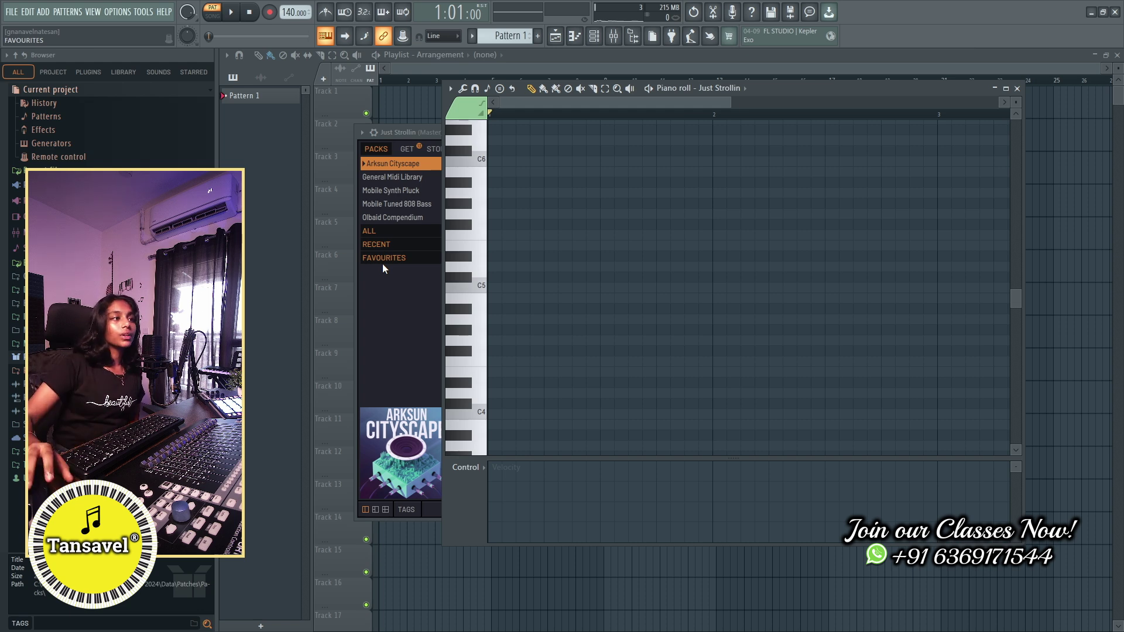
Step: Load the Still Night preset from the Arksun Cityscape pack and bring its piano roll to the front
left_click_drag(806, 89, 883, 77)
scroll(483, 307, "down", 5)
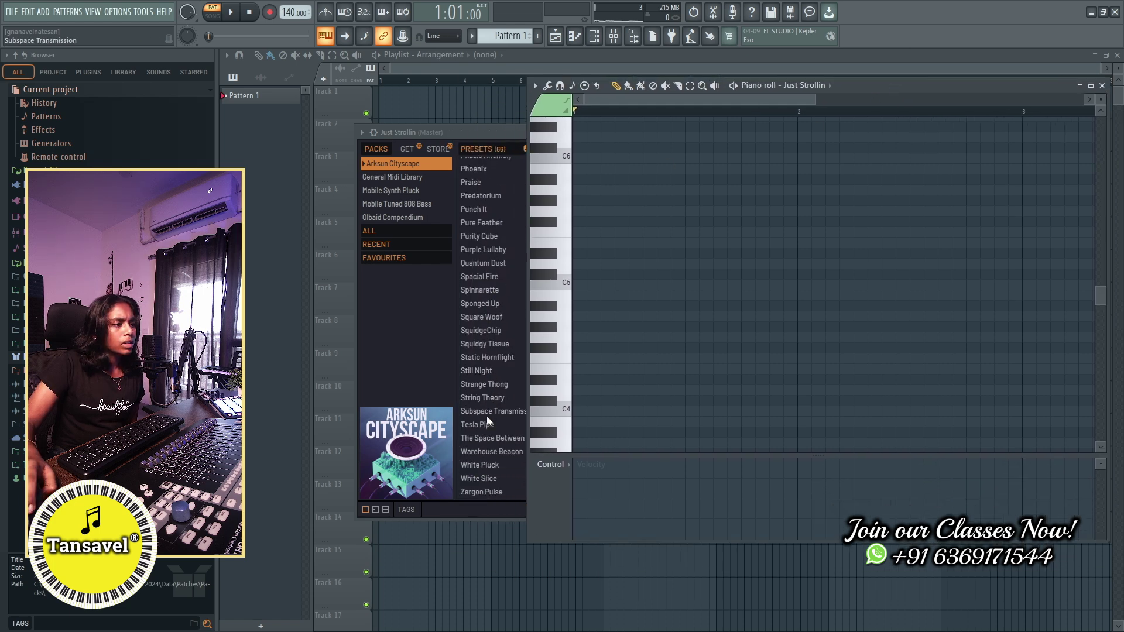
left_click(490, 379)
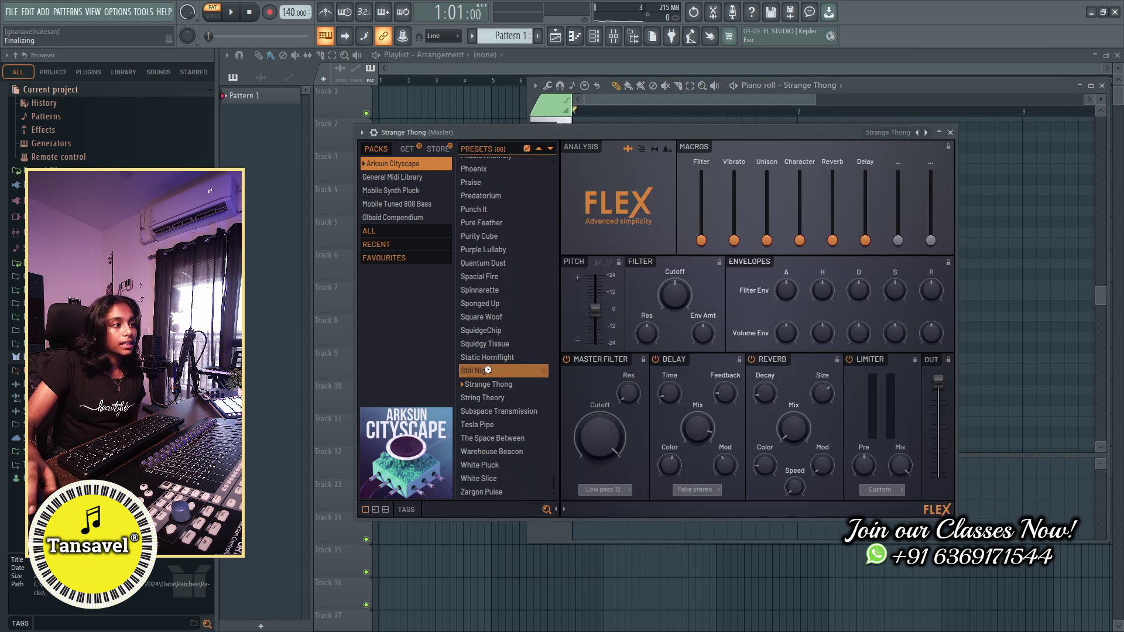
left_click(488, 370)
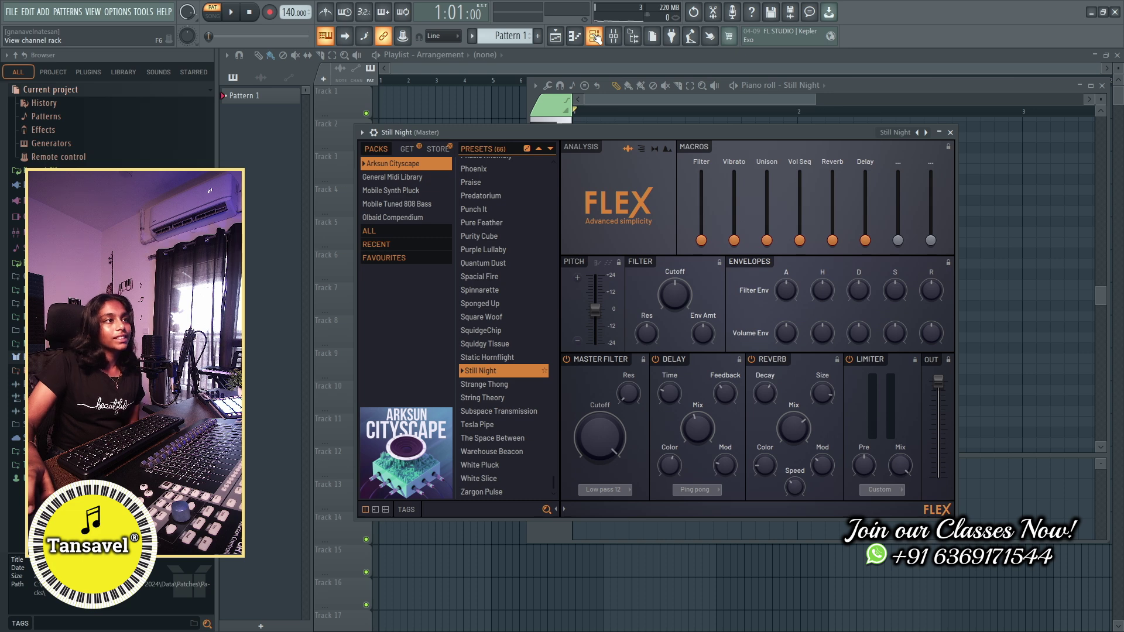
left_click(574, 36)
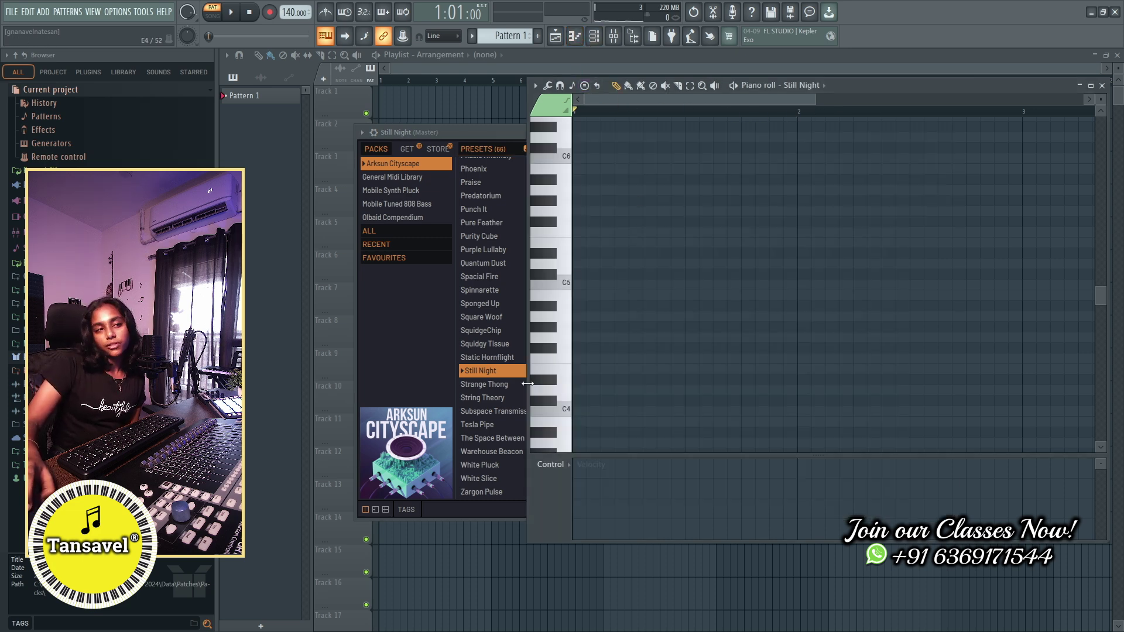
Step: Audition the Still Night preset by sounding C5, E5 and A4 on the piano roll keyboard
left_click(566, 277)
left_click(566, 245)
left_click(564, 317)
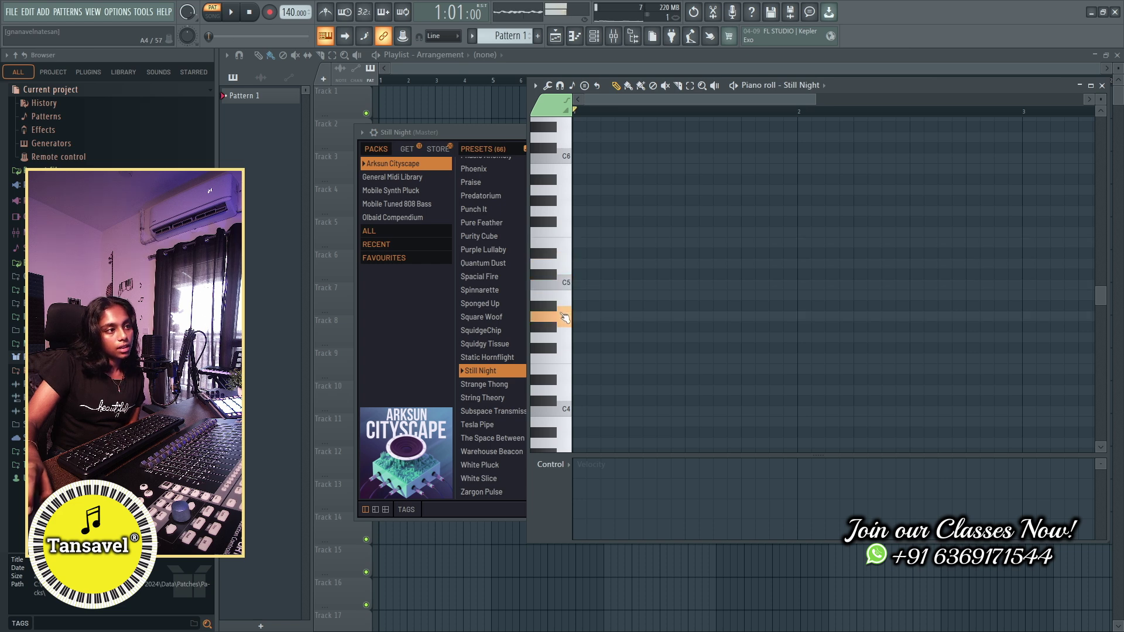
Step: Place short A4 and D5 notes at the start of bar 1 and close the piano roll
left_click(583, 317)
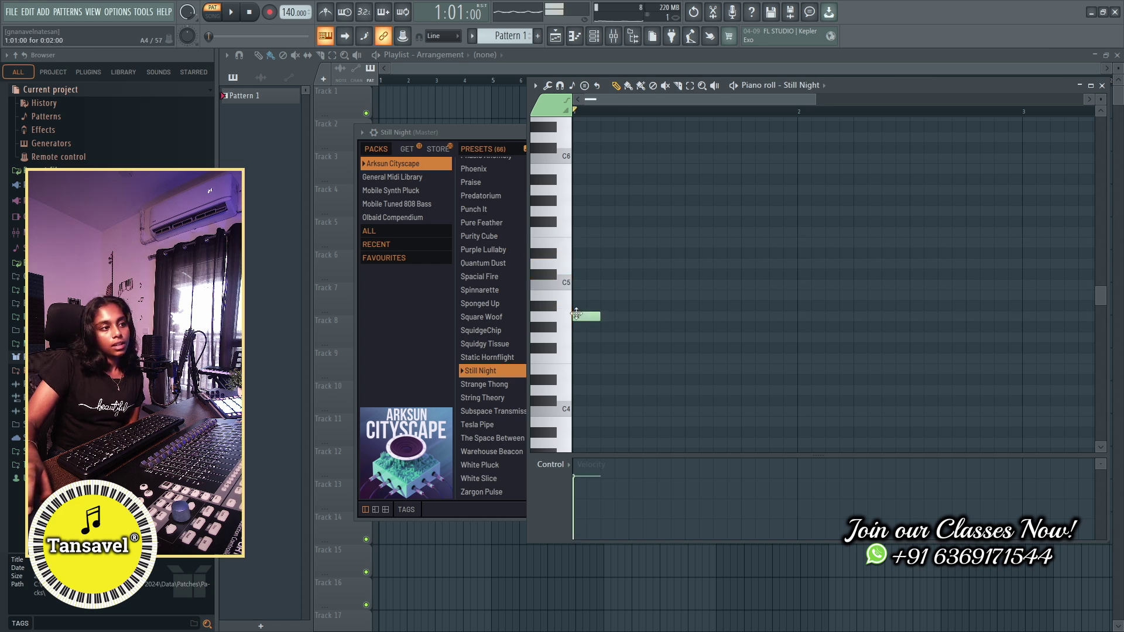
left_click(582, 264)
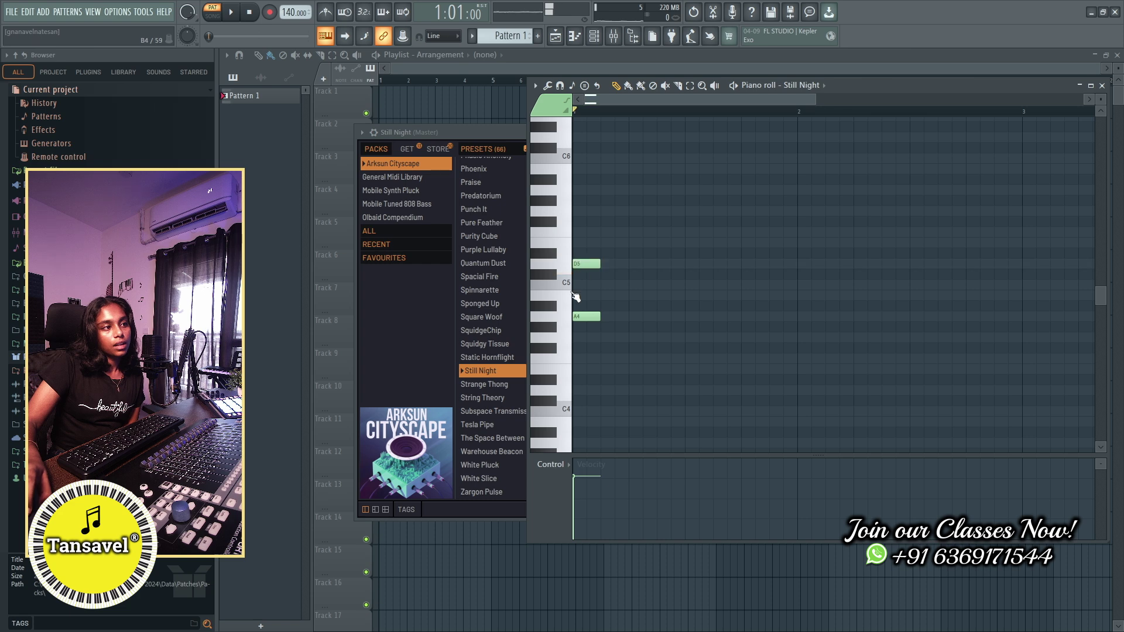
left_click(1102, 85)
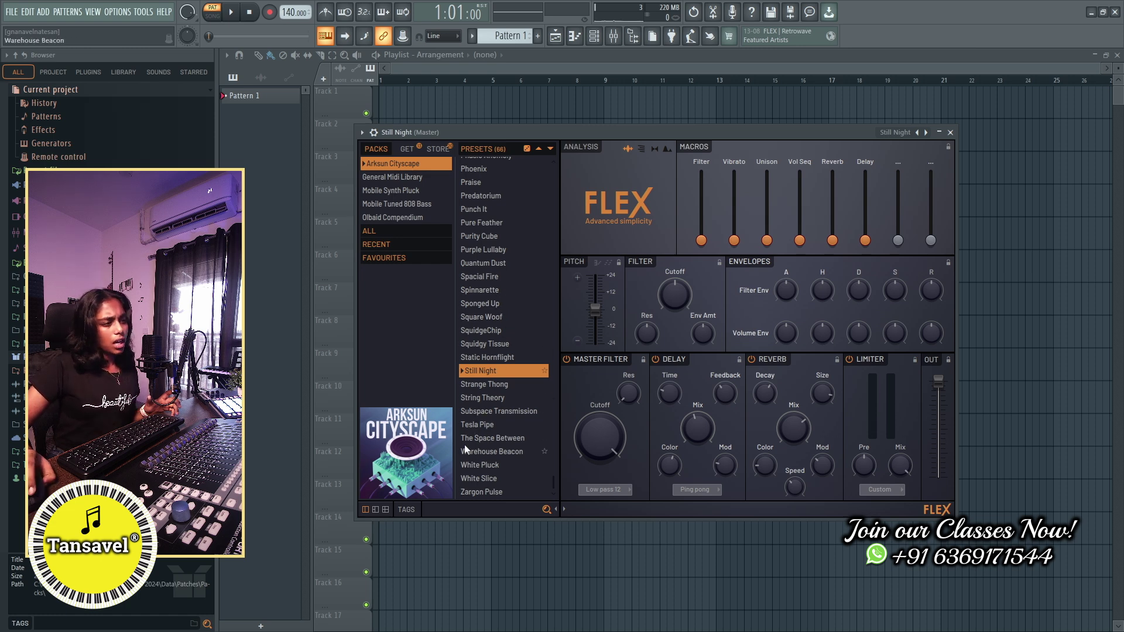
Step: Load the String Theory preset and audition it with a run of notes on the piano roll keyboard
mouse_move(480, 446)
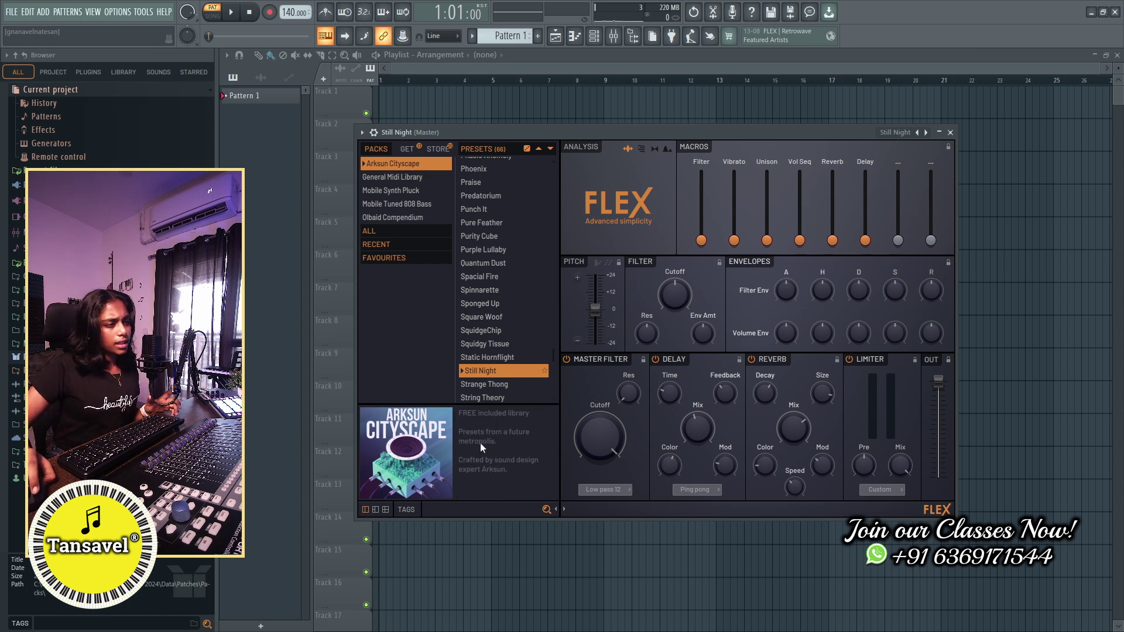
left_click(497, 399)
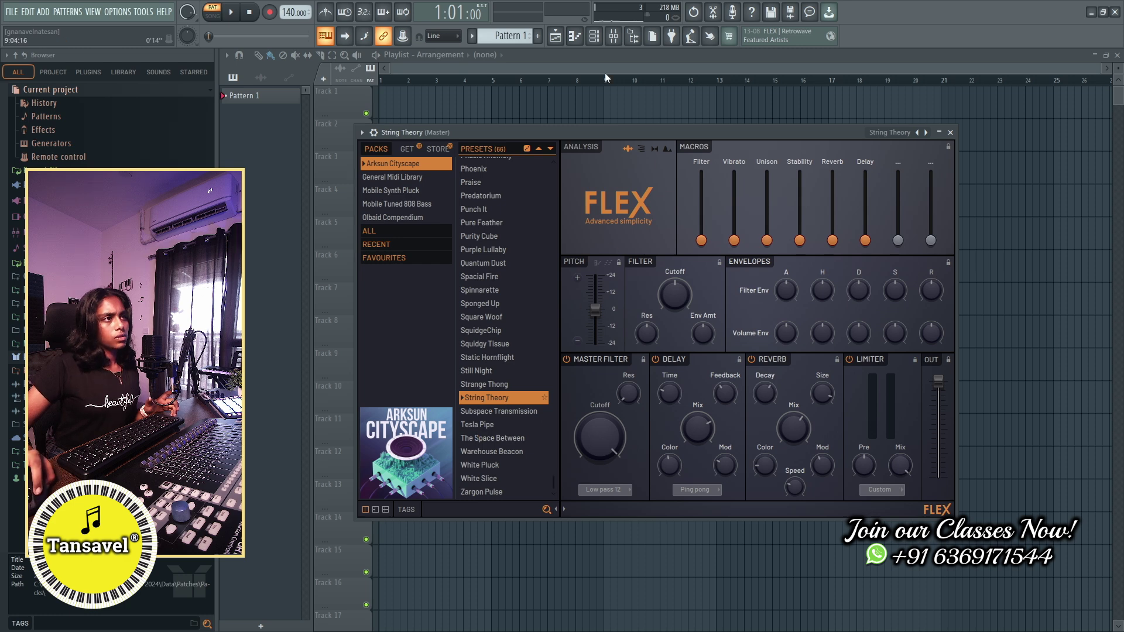
left_click(575, 37)
left_click_drag(570, 236, 555, 301)
Step: Move the piano roll out of the way, minimize it, and raise the String Theory preset's Reverb macro slightly
left_click_drag(930, 86, 614, 125)
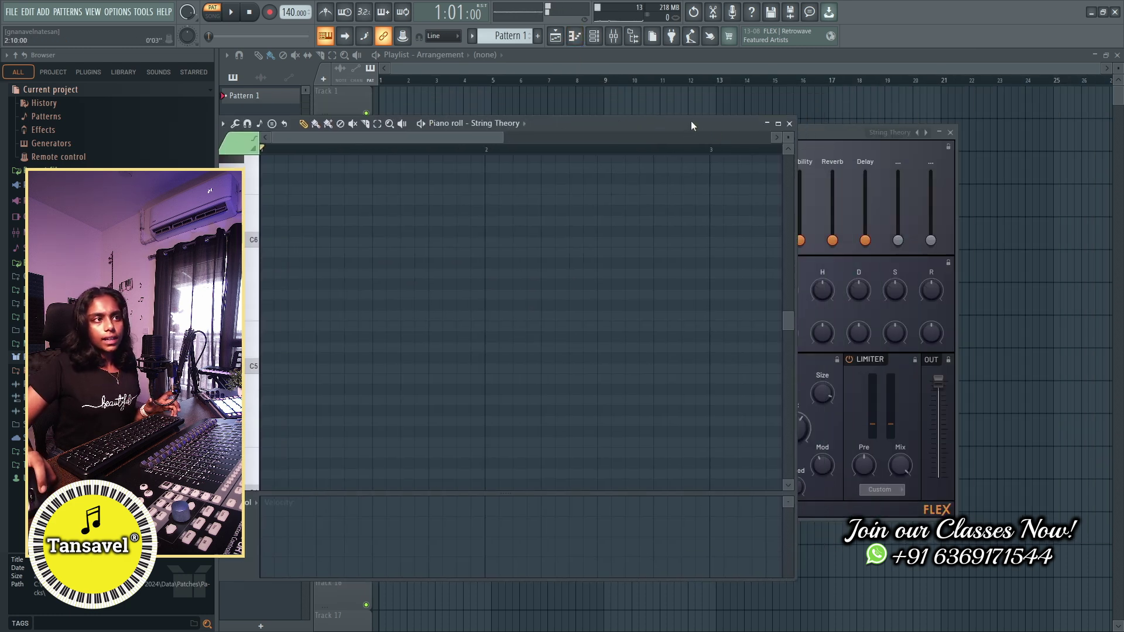
left_click(764, 123)
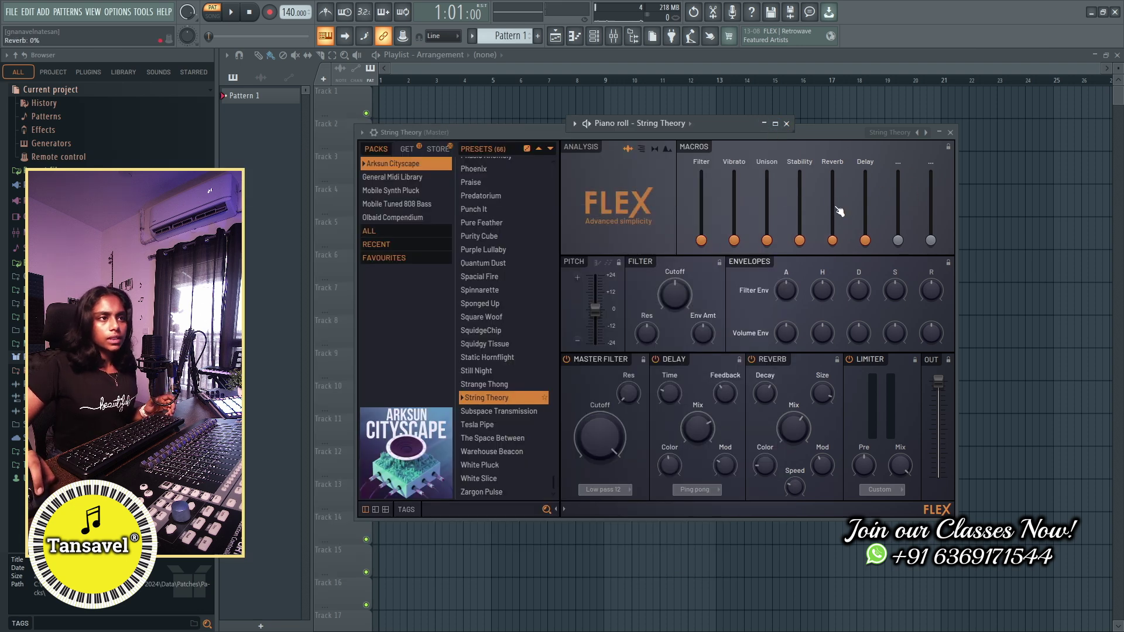
left_click_drag(832, 241, 832, 227)
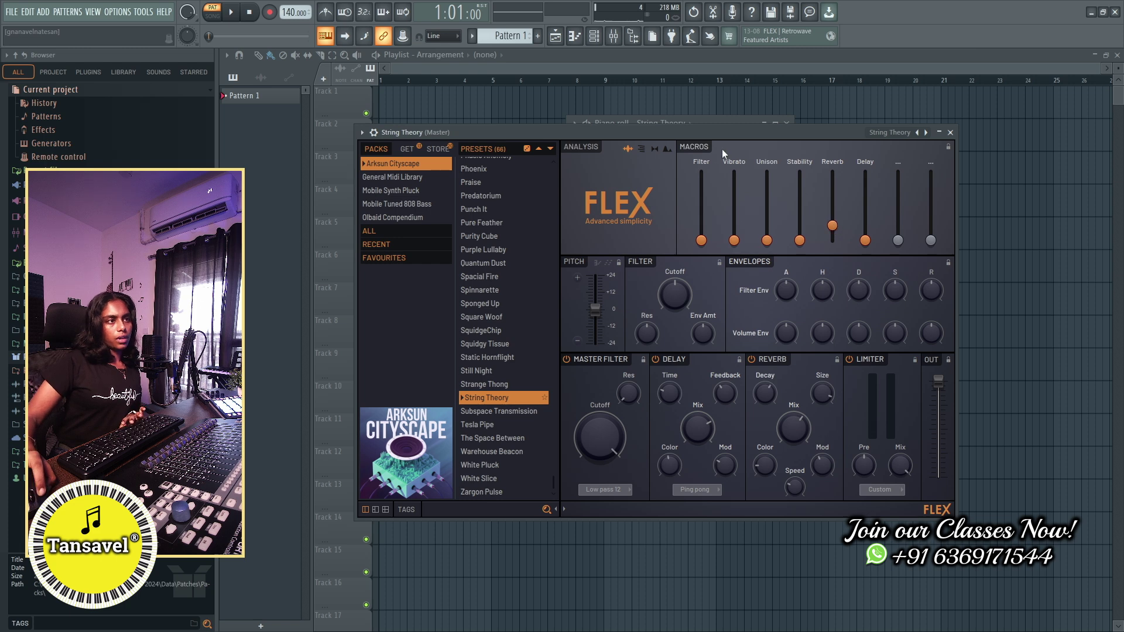
Step: Audition String Theory with the raised reverb using notes between C5 and F5, and lower the Reverb macro again
left_click(252, 285)
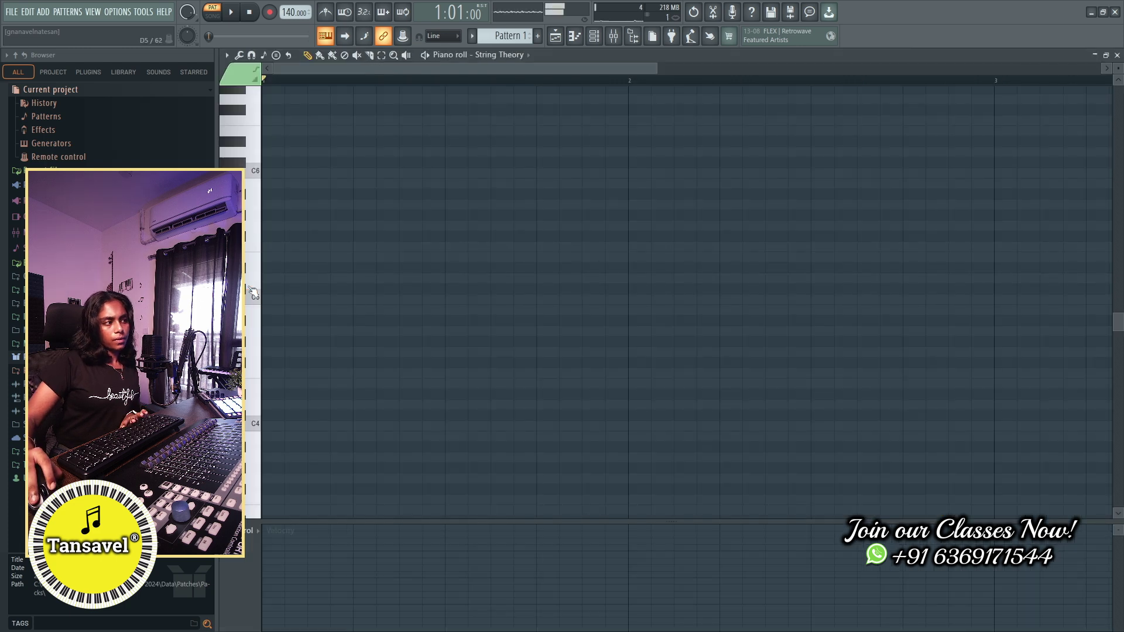
left_click(259, 298)
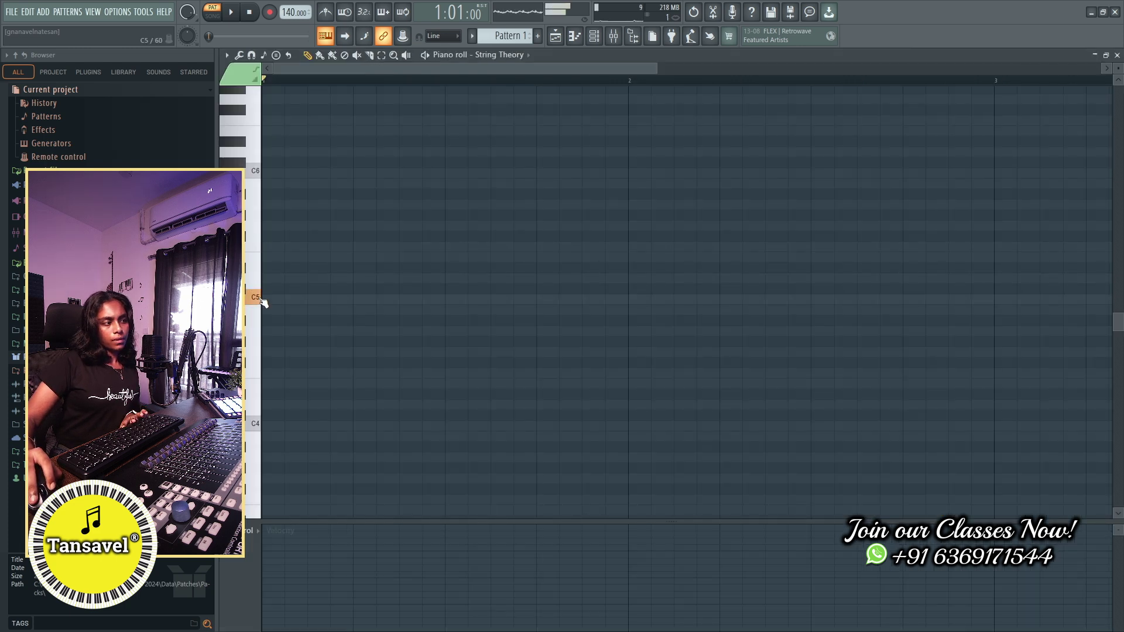
left_click(258, 260)
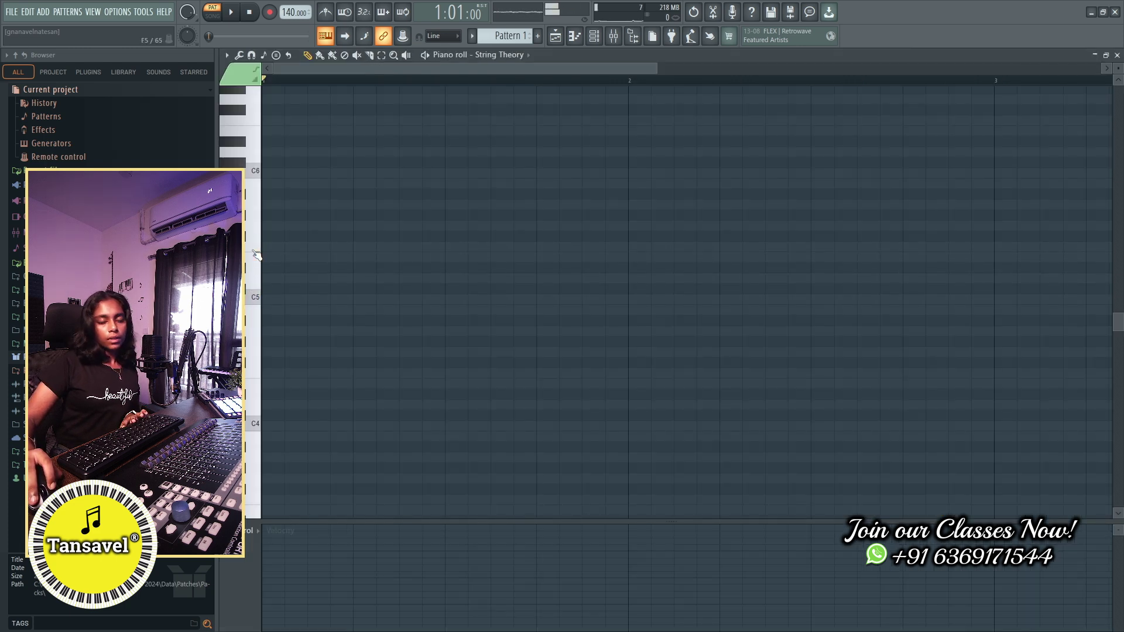
left_click(1117, 55)
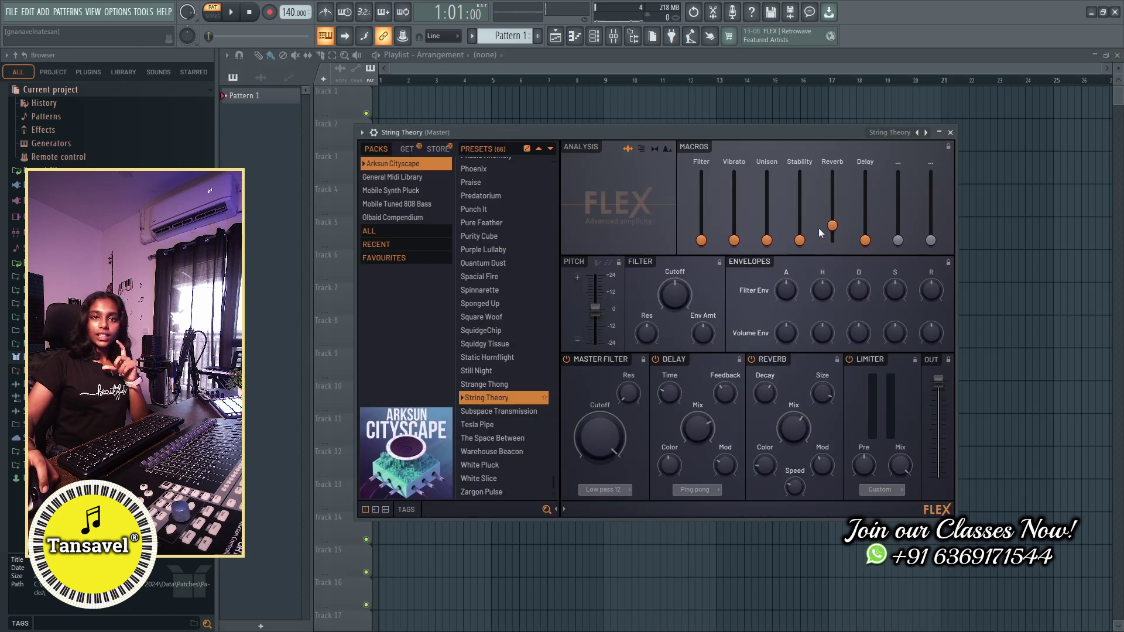
left_click_drag(832, 225, 832, 241)
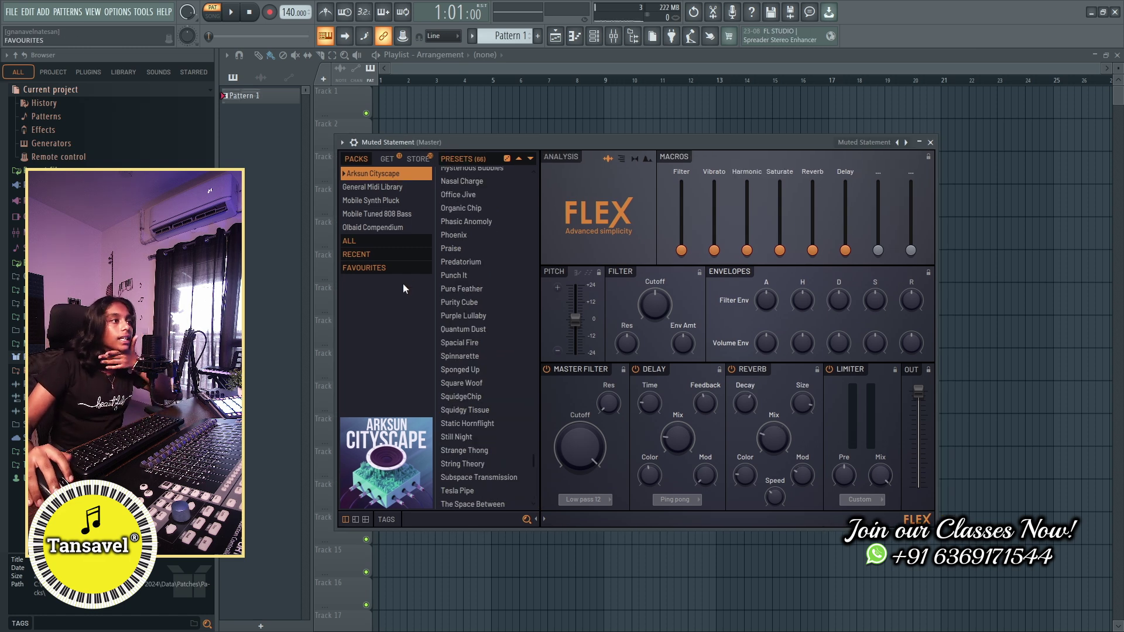
Step: Browse the General Midi Library pack and load its Alto Sax preset
left_click(409, 187)
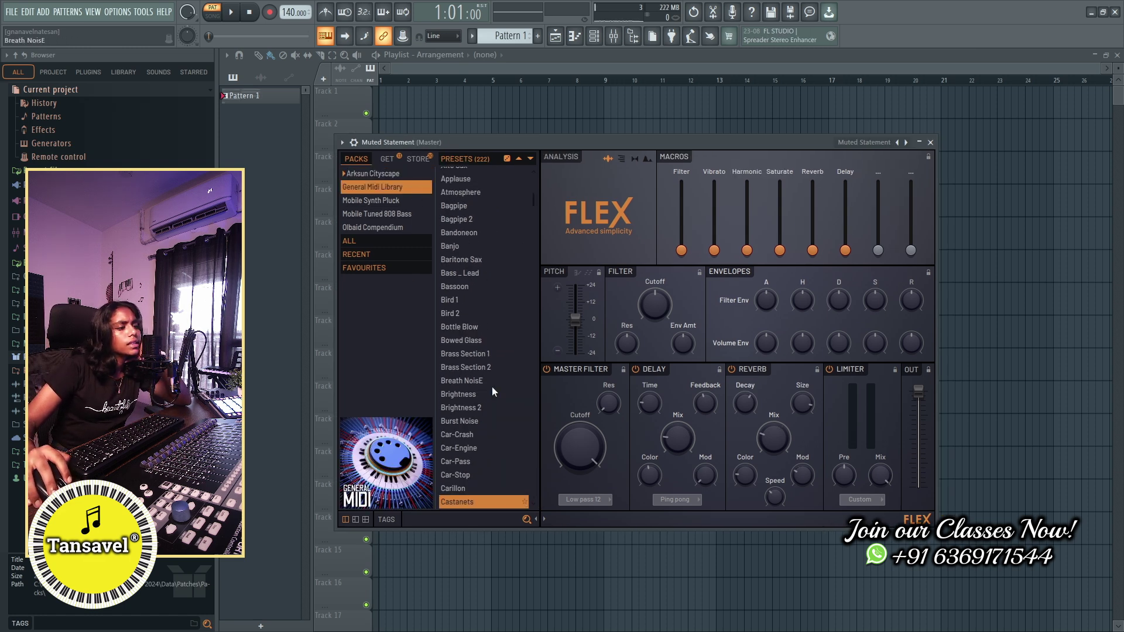
scroll(472, 322, "up", 4)
scroll(486, 298, "down", 10)
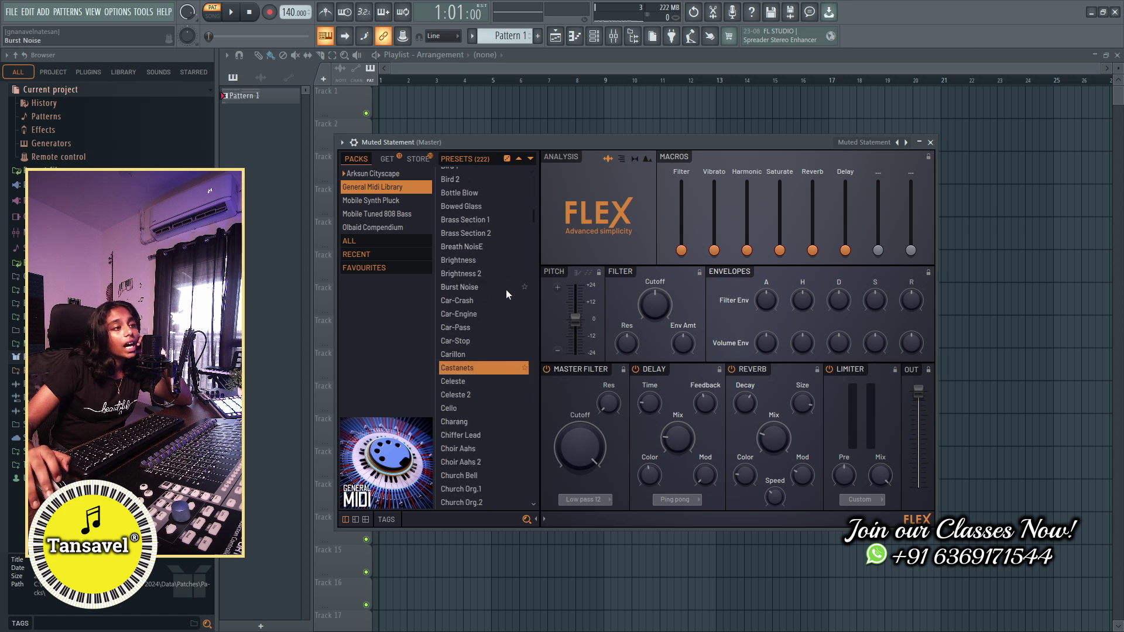
scroll(501, 305, "down", 20)
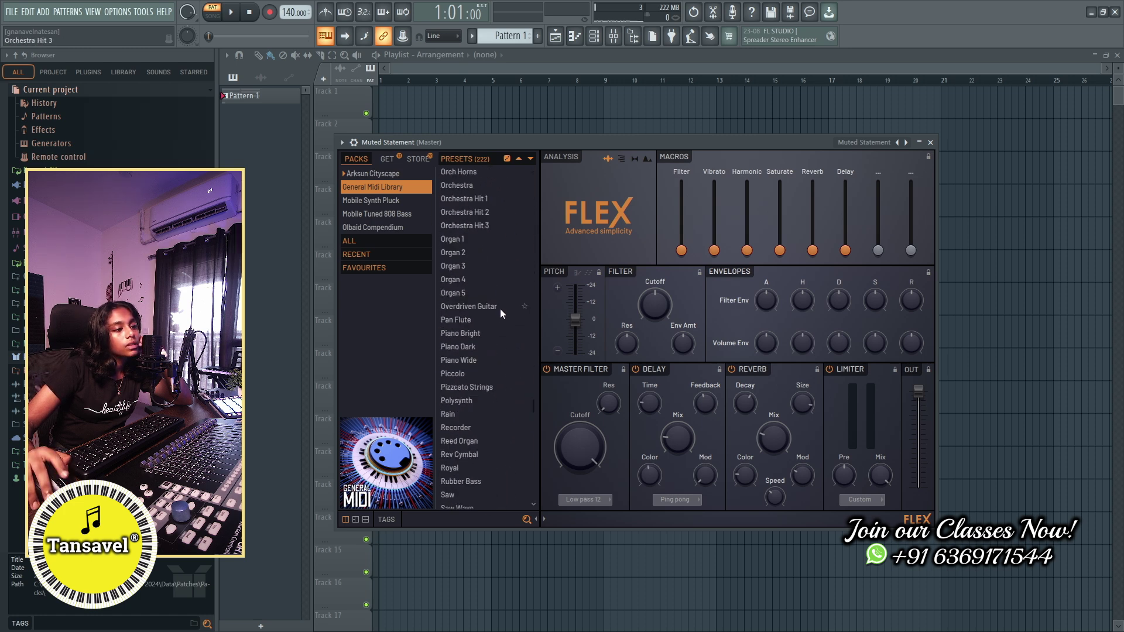
scroll(505, 303, "up", 20)
left_click(463, 308)
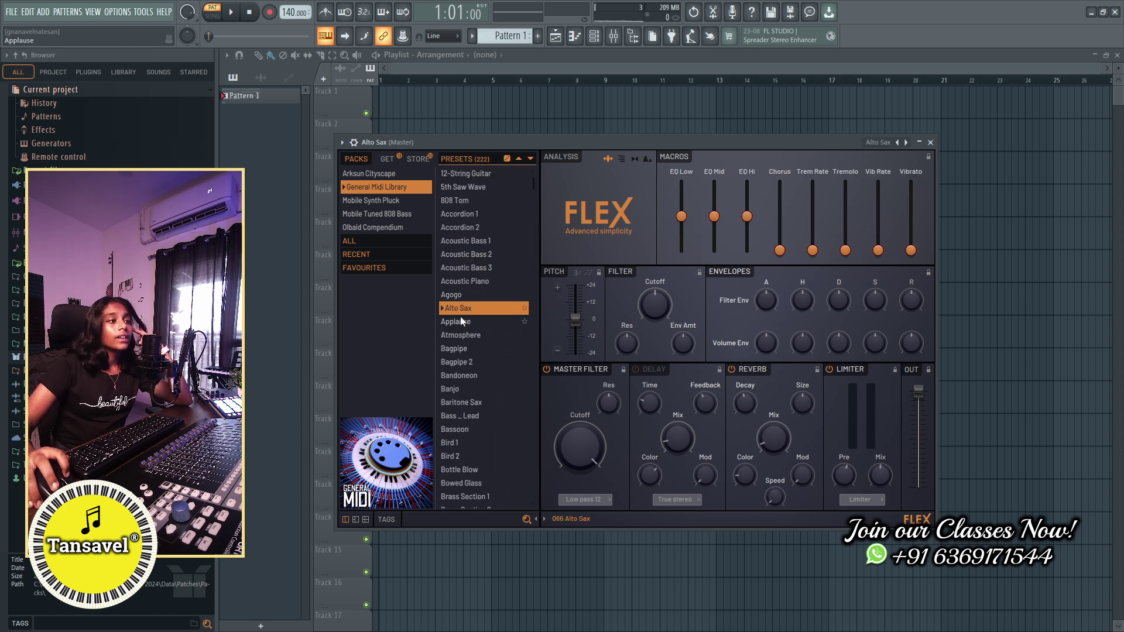
Step: Load the Acoustic Piano preset and play the chords in its piano roll, closing the piano roll when done
left_click(483, 283)
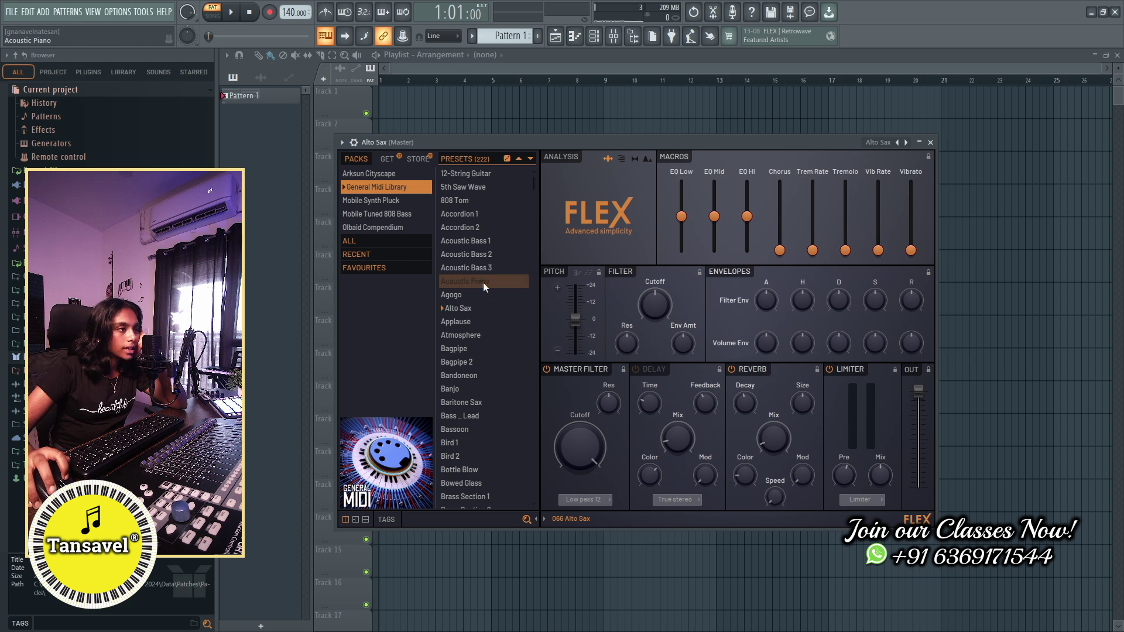
left_click(575, 36)
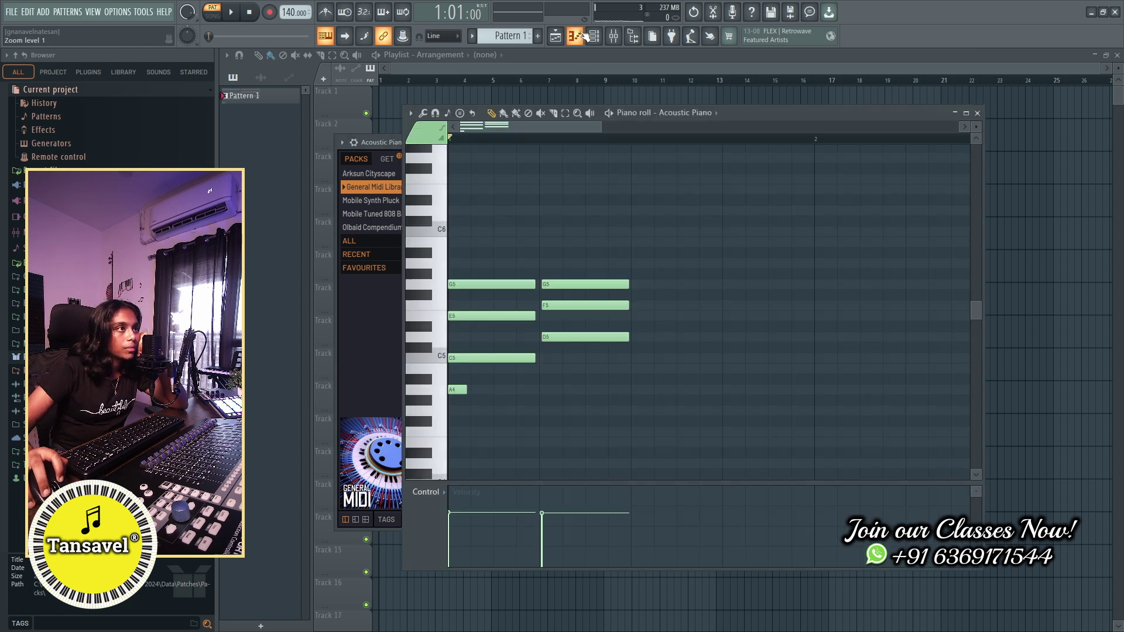
left_click_drag(764, 117, 811, 99)
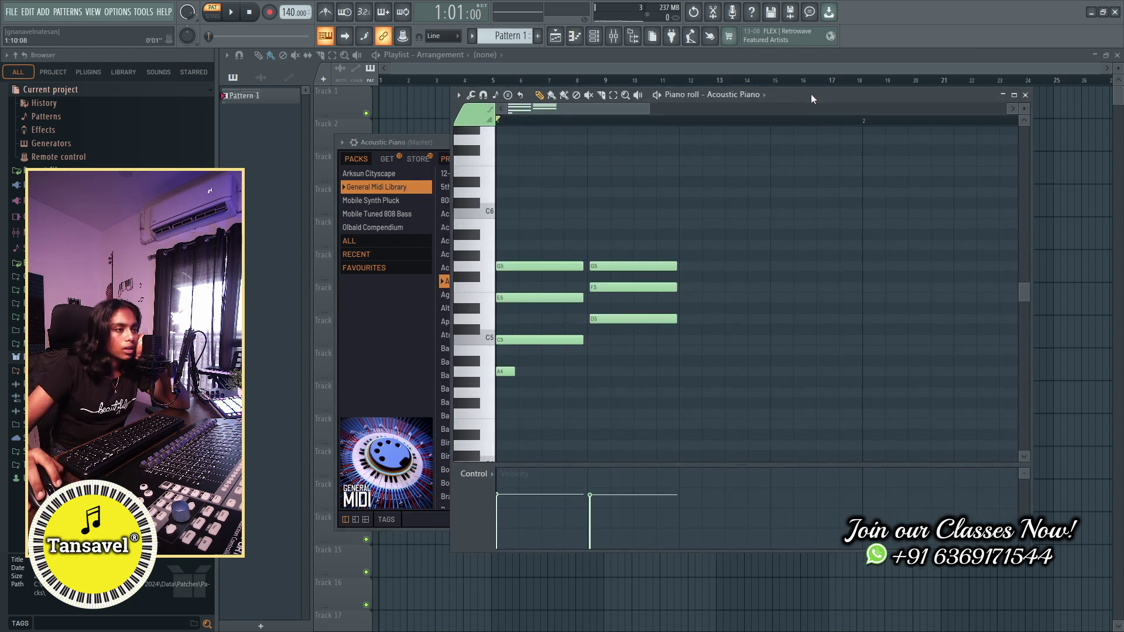
key("space")
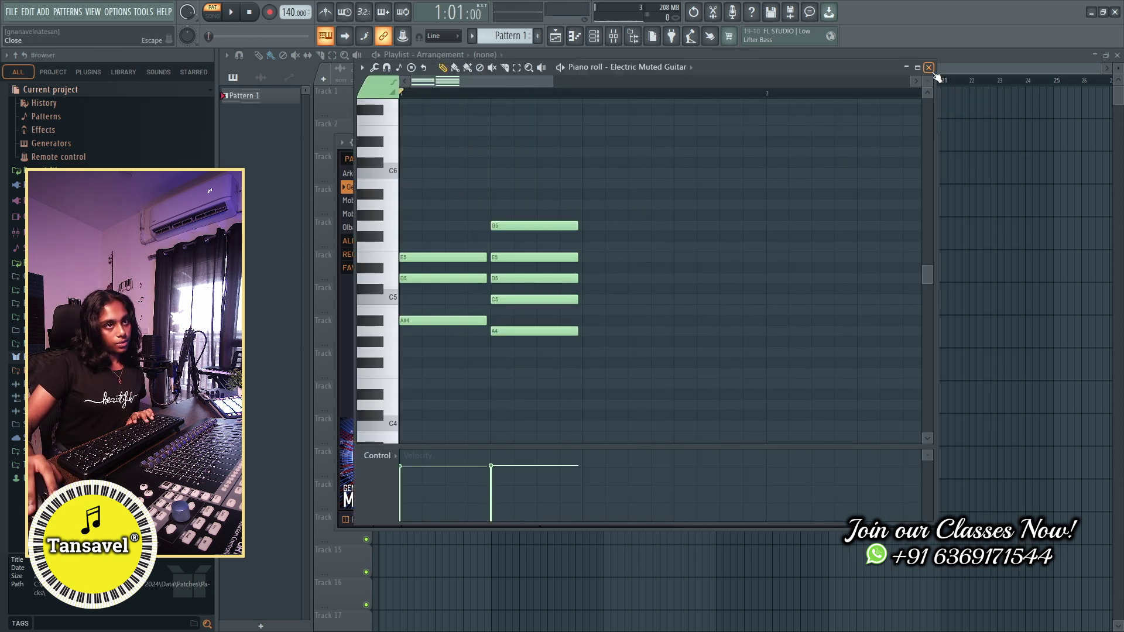
left_click(930, 68)
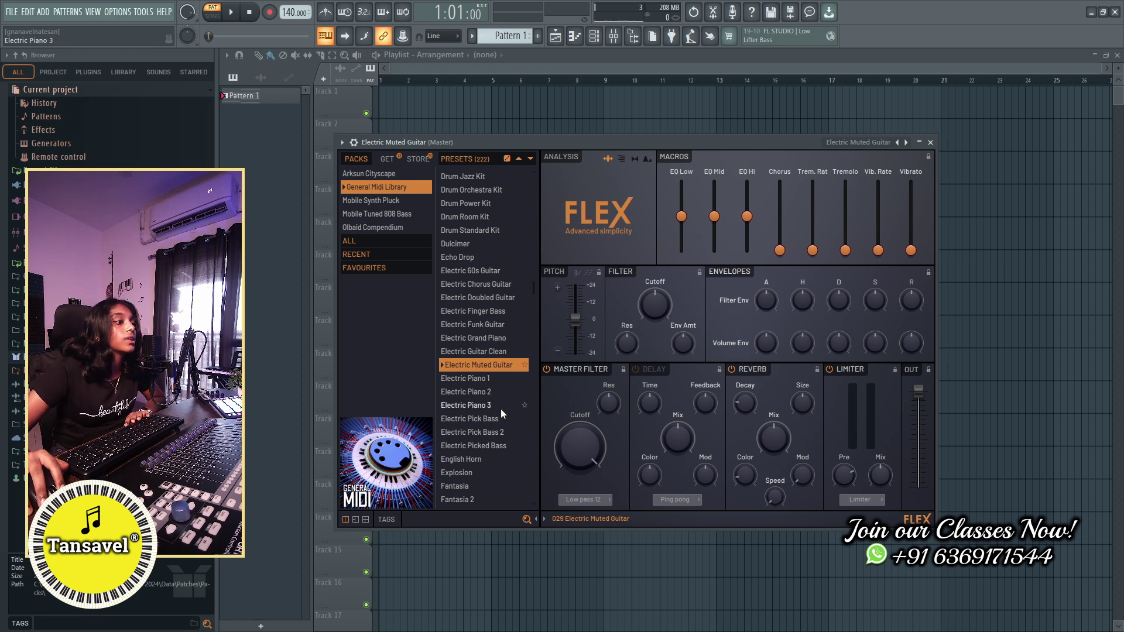
Step: Look through the rest of the General Midi Library preset list, from the electric guitars down to the final instruments
scroll(501, 421, "down", 3)
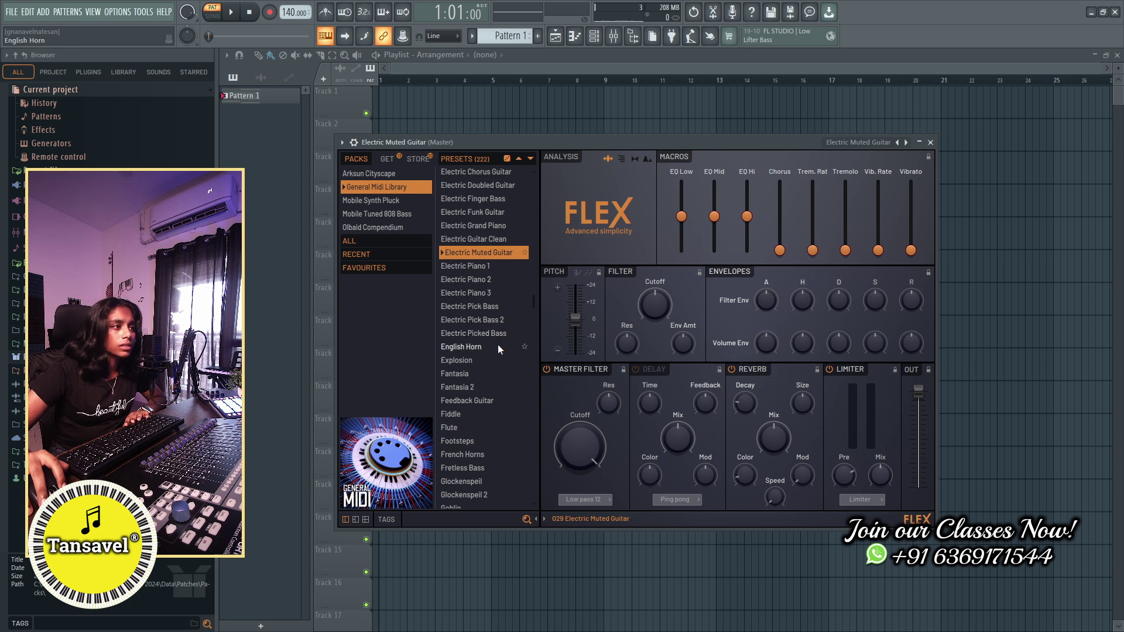
scroll(497, 344, "down", 2)
scroll(496, 310, "down", 9)
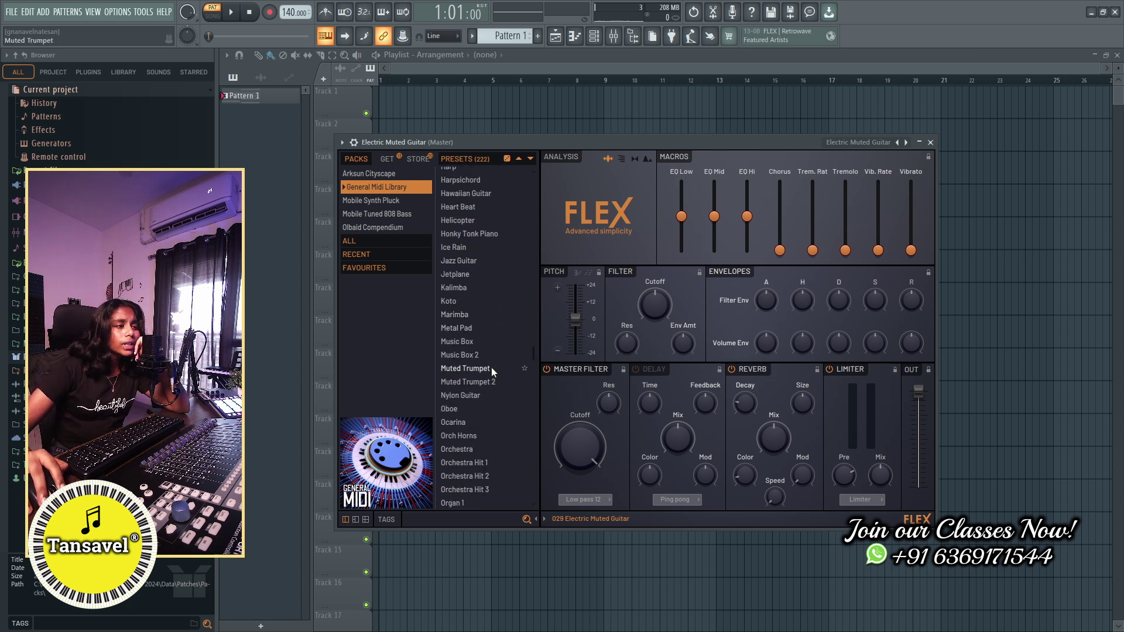
scroll(492, 367, "down", 8)
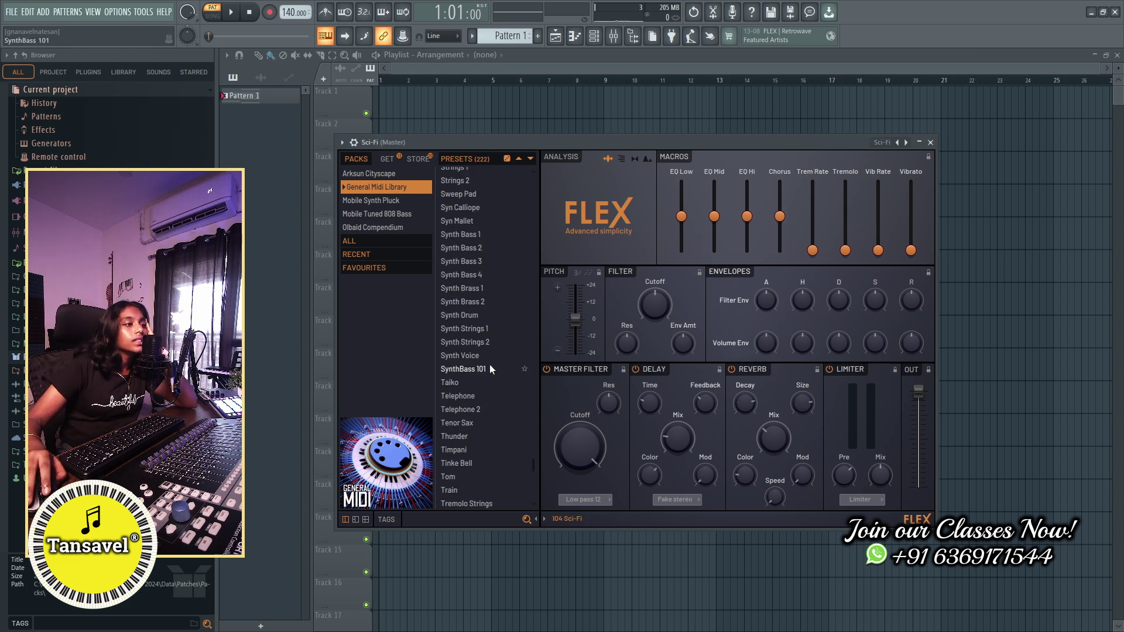
scroll(489, 364, "down", 4)
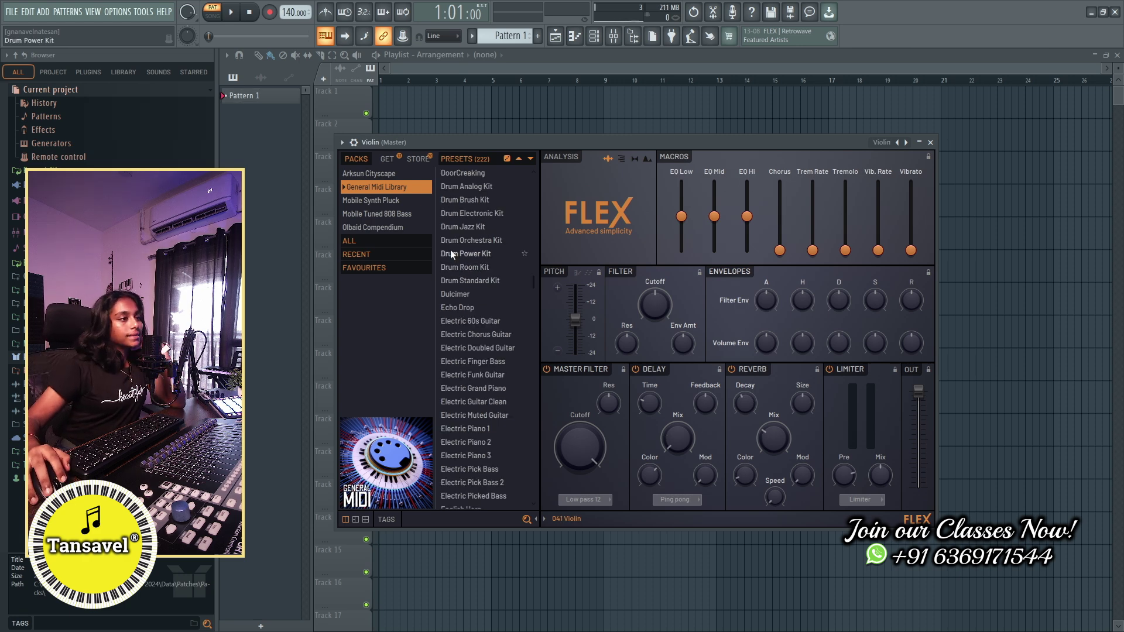
Step: Load the Synpluck Anger preset from the Mobile Synth Pluck pack and audition it with notes from C5 upward on the piano roll keyboard
left_click(395, 201)
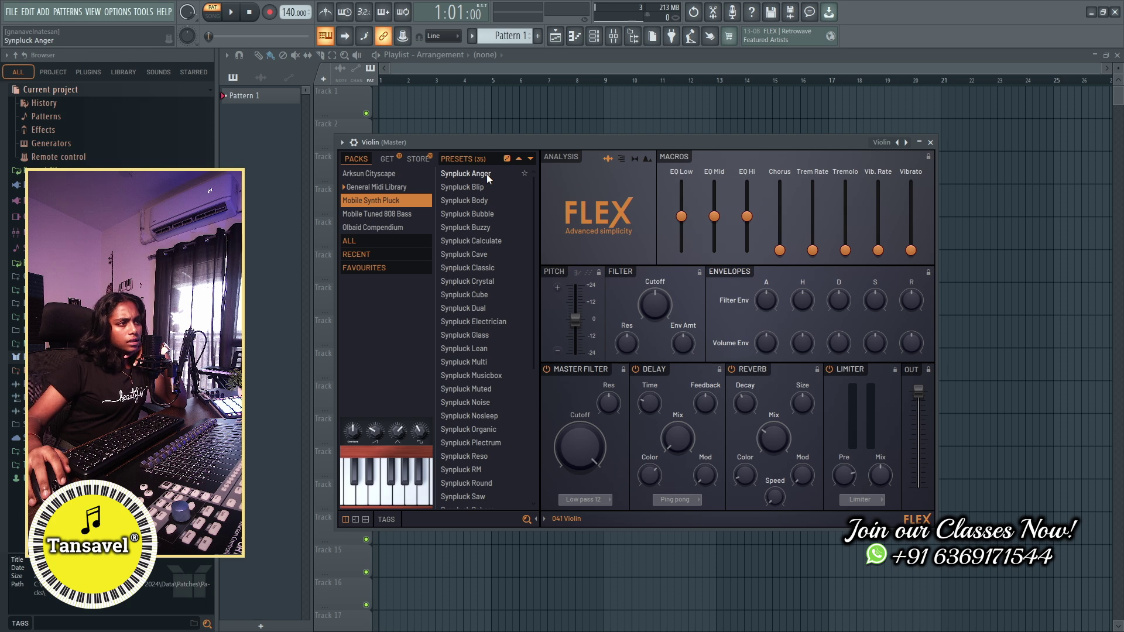
left_click(486, 174)
left_click(575, 36)
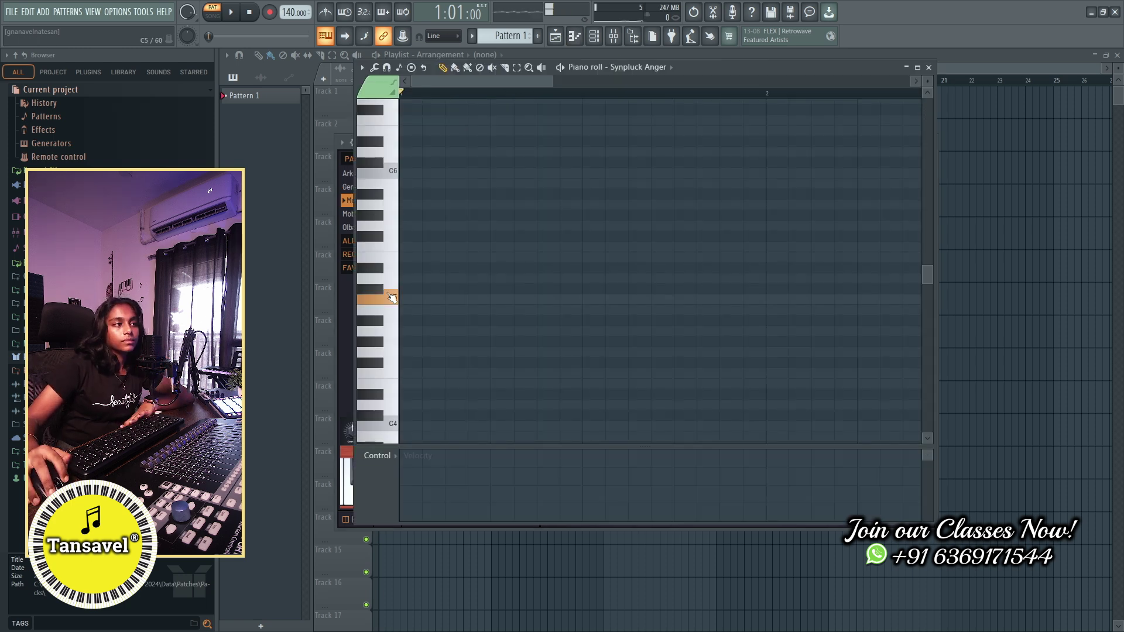
left_click(390, 264)
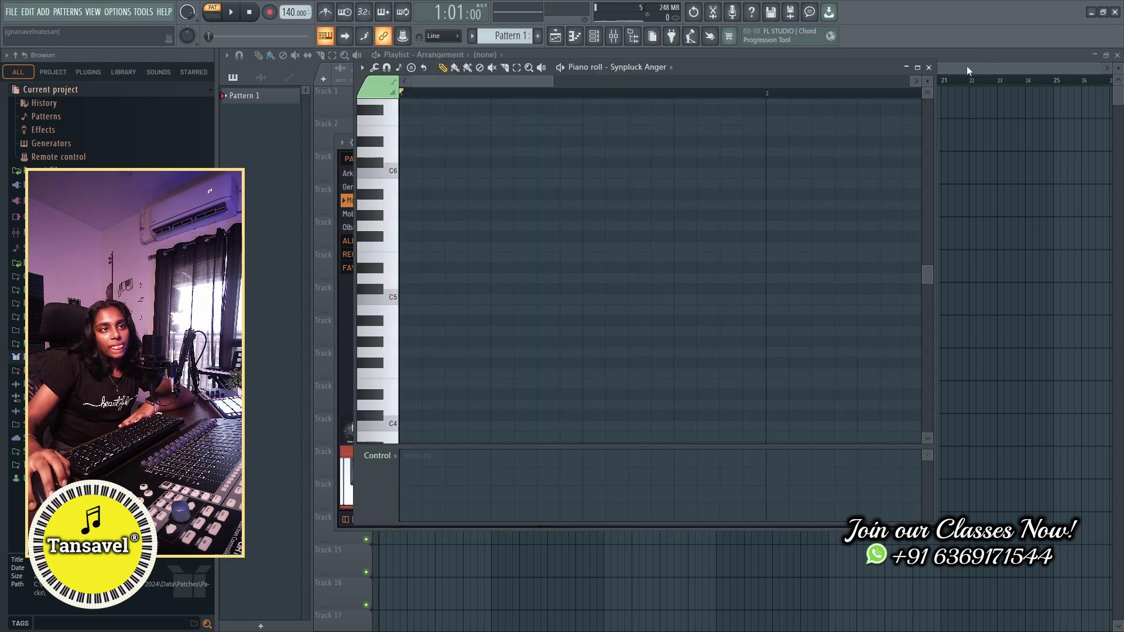
left_click(928, 67)
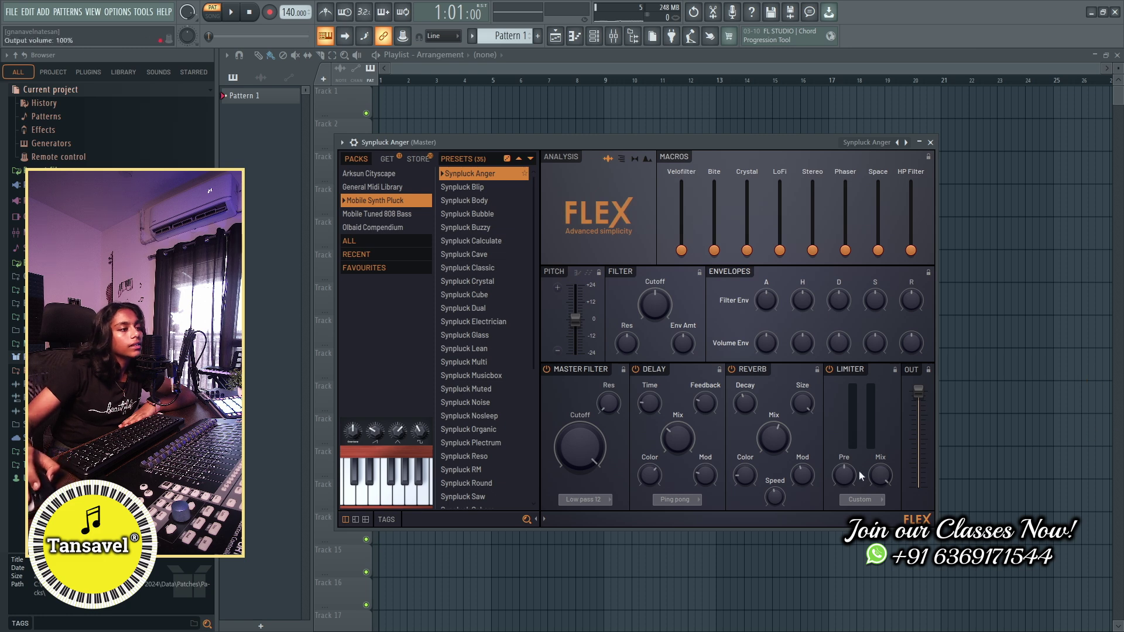
Step: Browse the Synpluck presets, load Synpluck Nosleep, and bring up its piano roll briefly to audition it
scroll(508, 295, "down", 3)
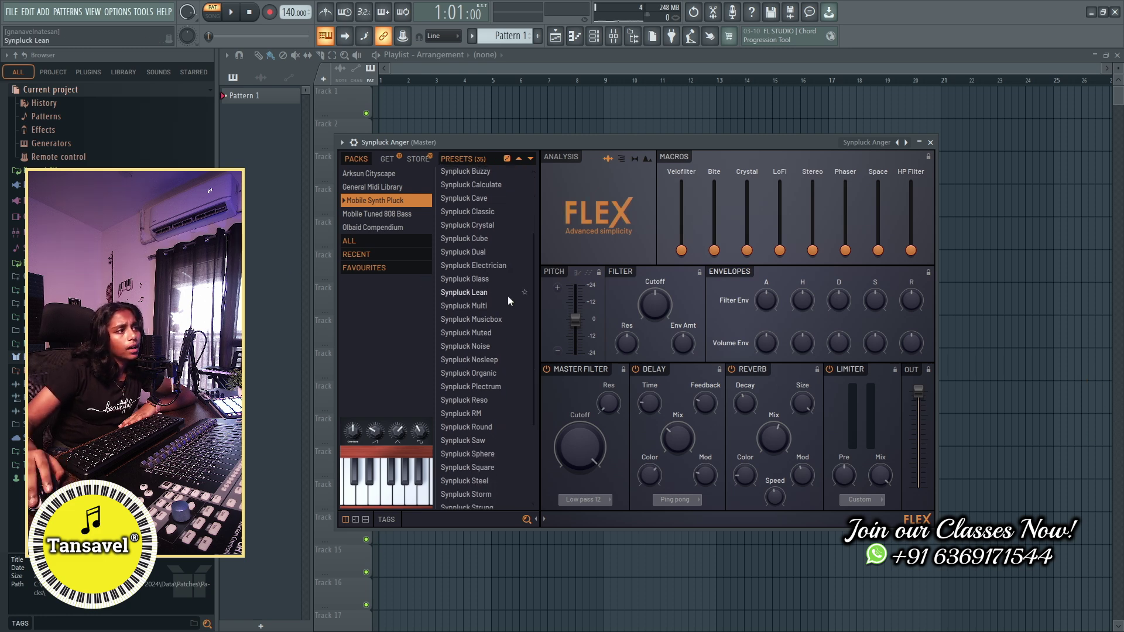
scroll(507, 297, "down", 3)
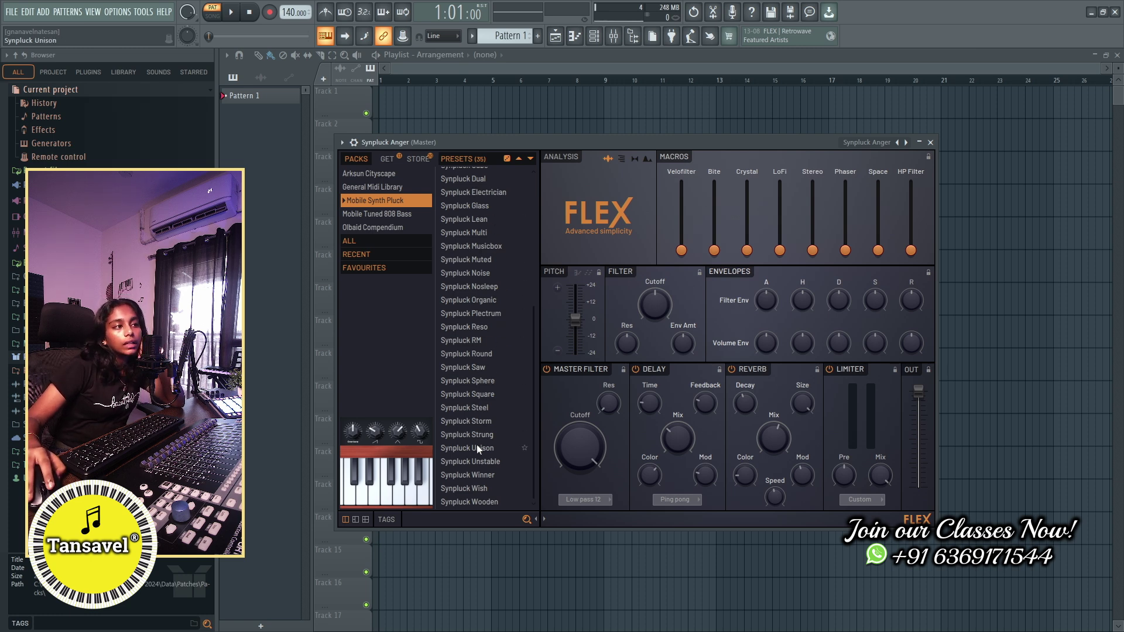
scroll(476, 397, "up", 3)
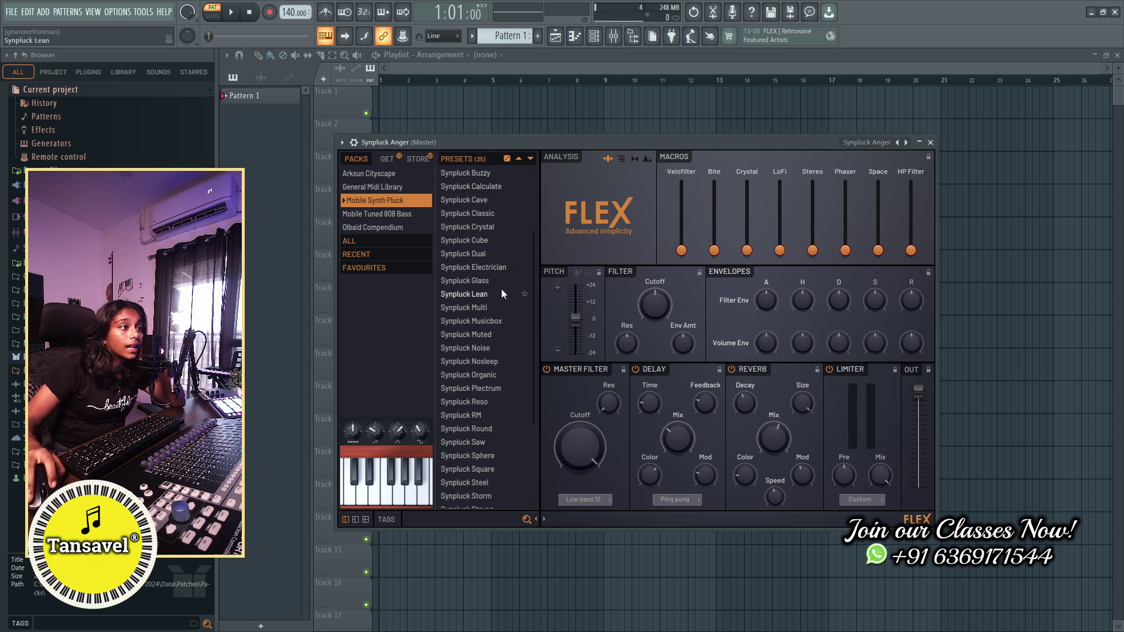
left_click(502, 363)
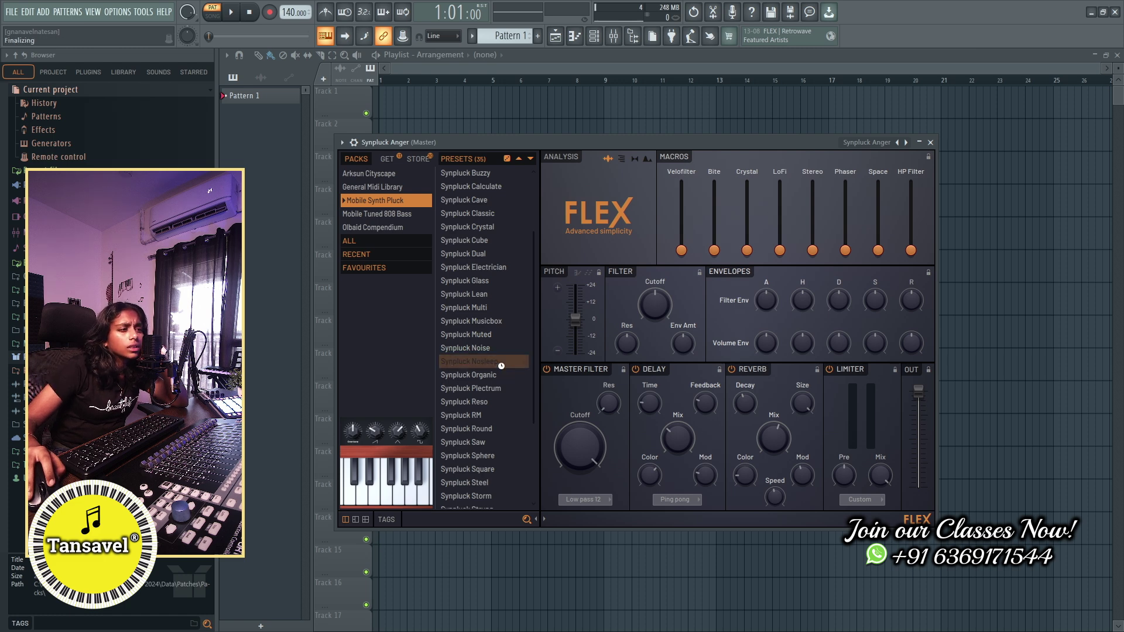
key("F7")
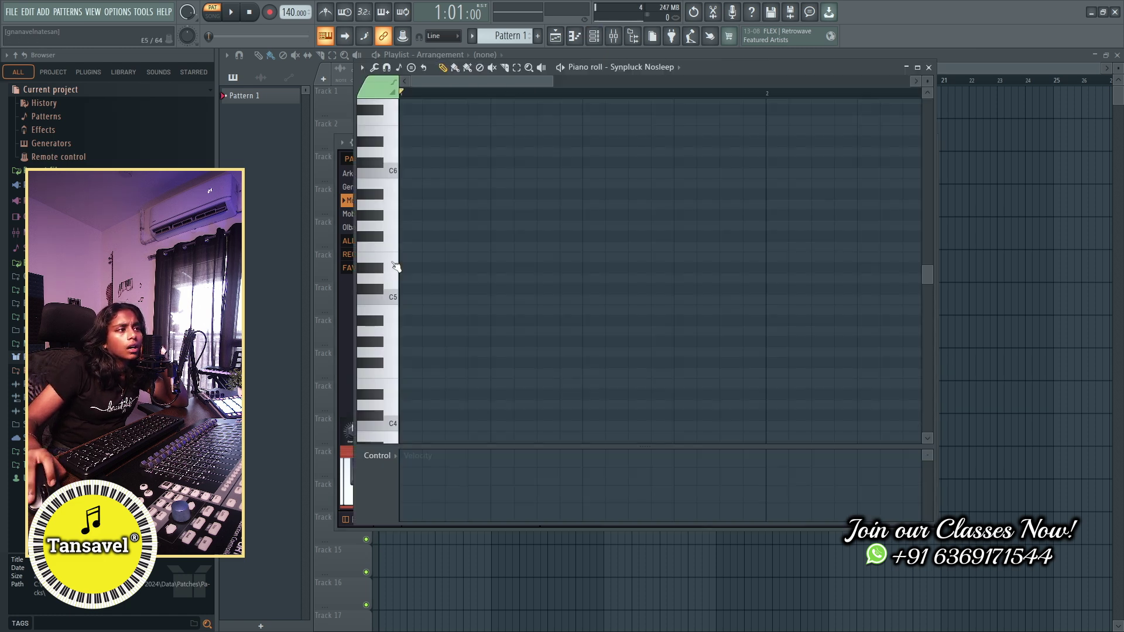
left_click(929, 68)
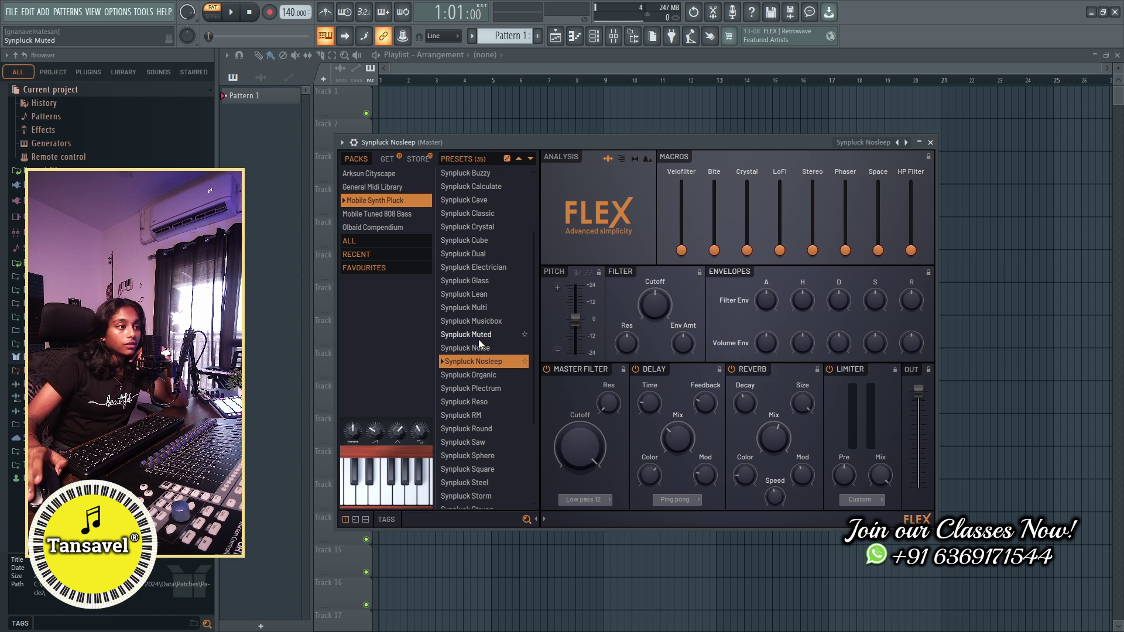
Step: Switch from the Synpluck presets to the Mobile Tuned 808 Bass pack and load its 808 Kicked preset
scroll(501, 385, "down", 1)
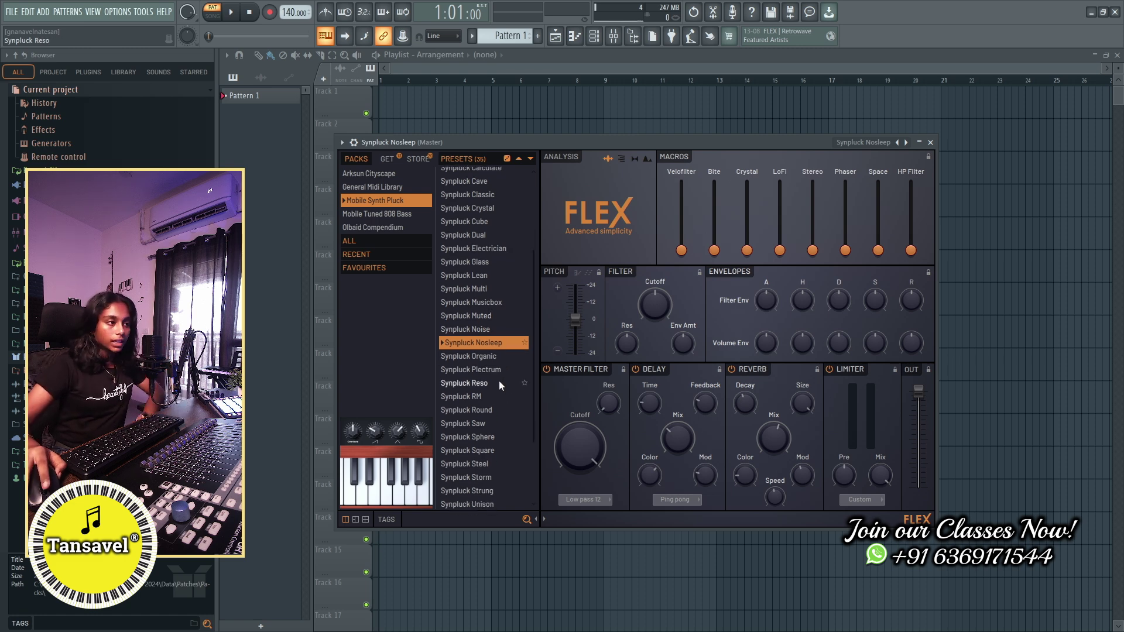
scroll(501, 380, "down", 1)
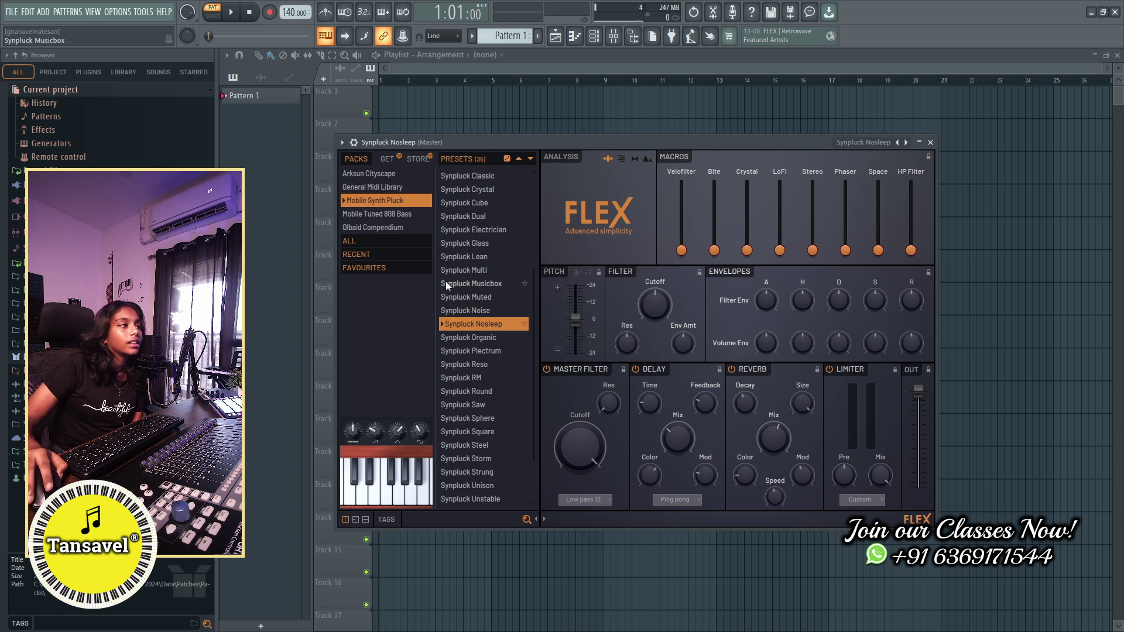
left_click(416, 215)
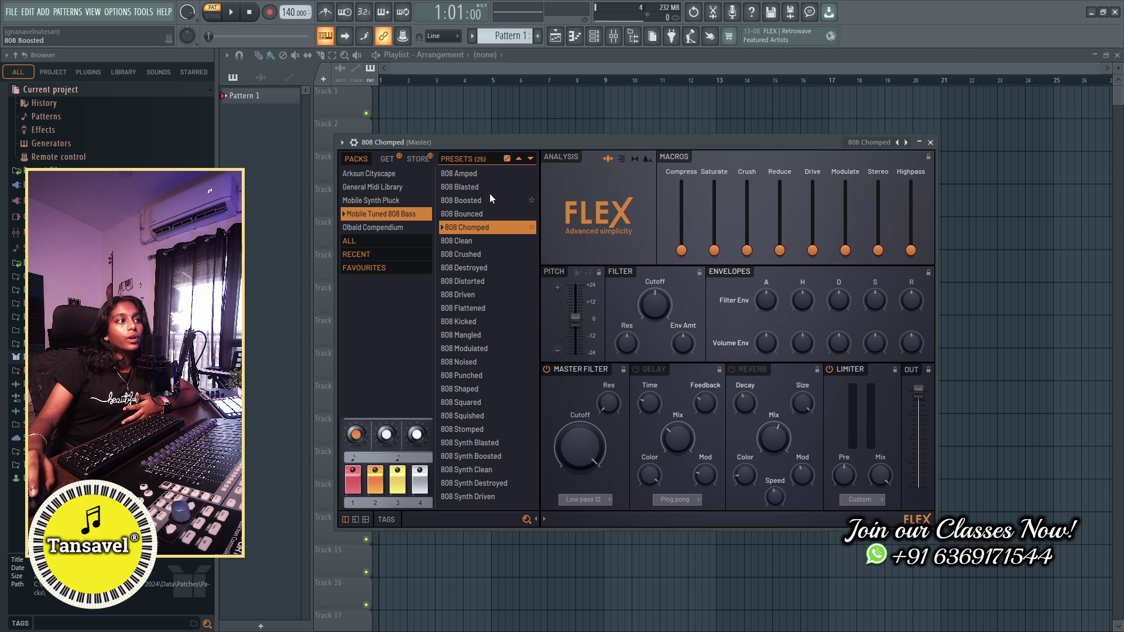
left_click(482, 325)
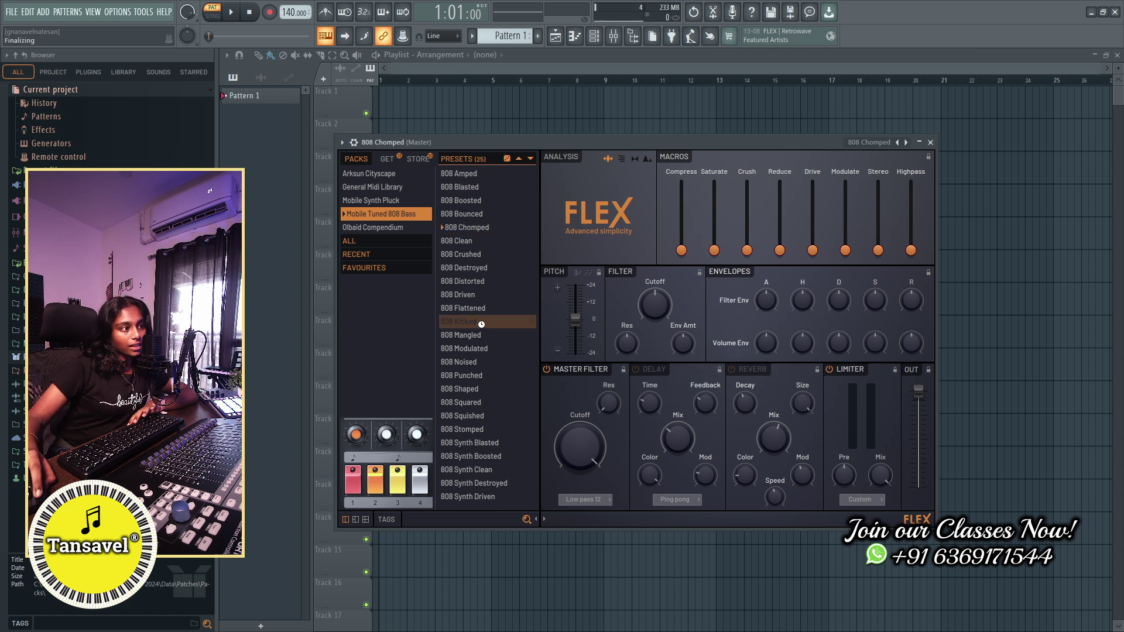
Step: Audition 808 Kicked on the piano roll keyboard with repeated notes around C5 and D5, and close the piano roll
left_click(582, 39)
left_click(393, 259)
left_click(387, 283)
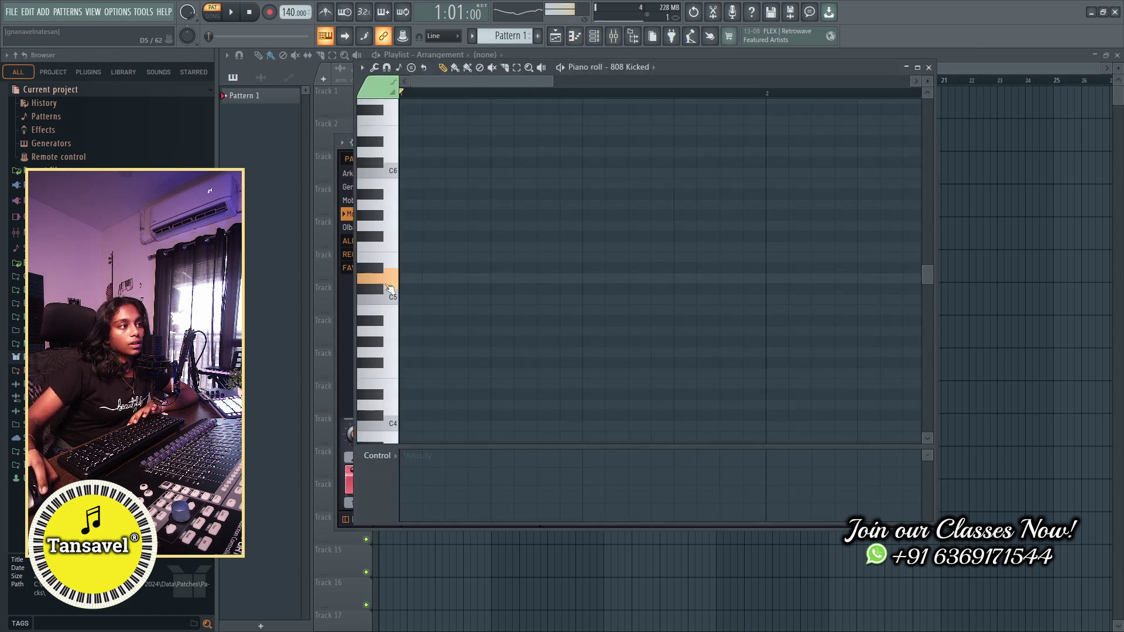
left_click(390, 297)
left_click(391, 297)
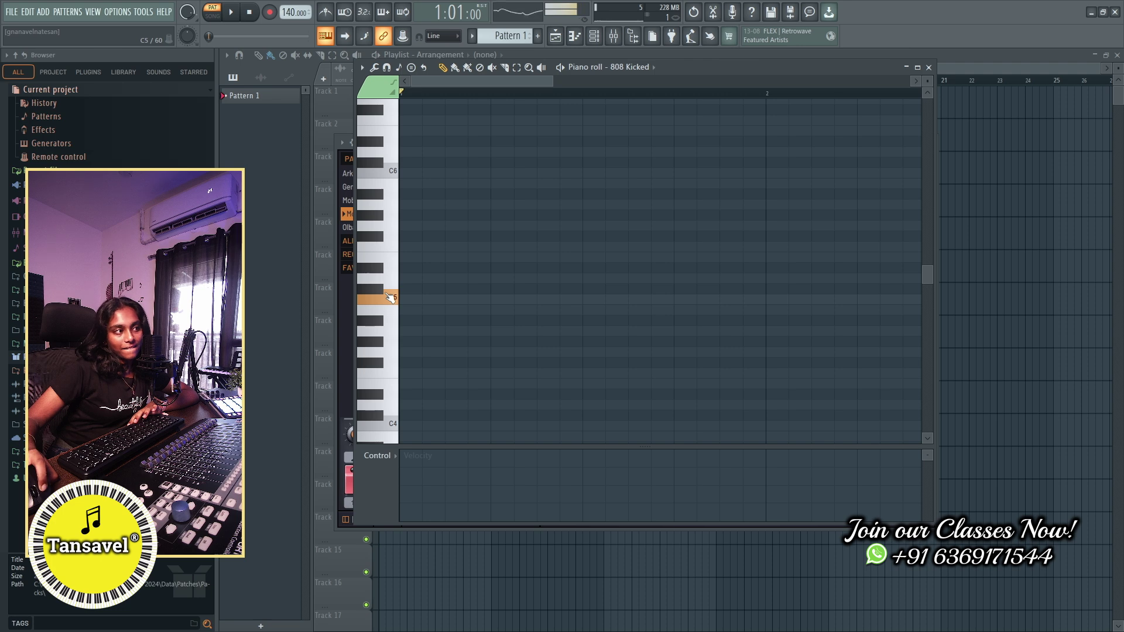
left_click(388, 295)
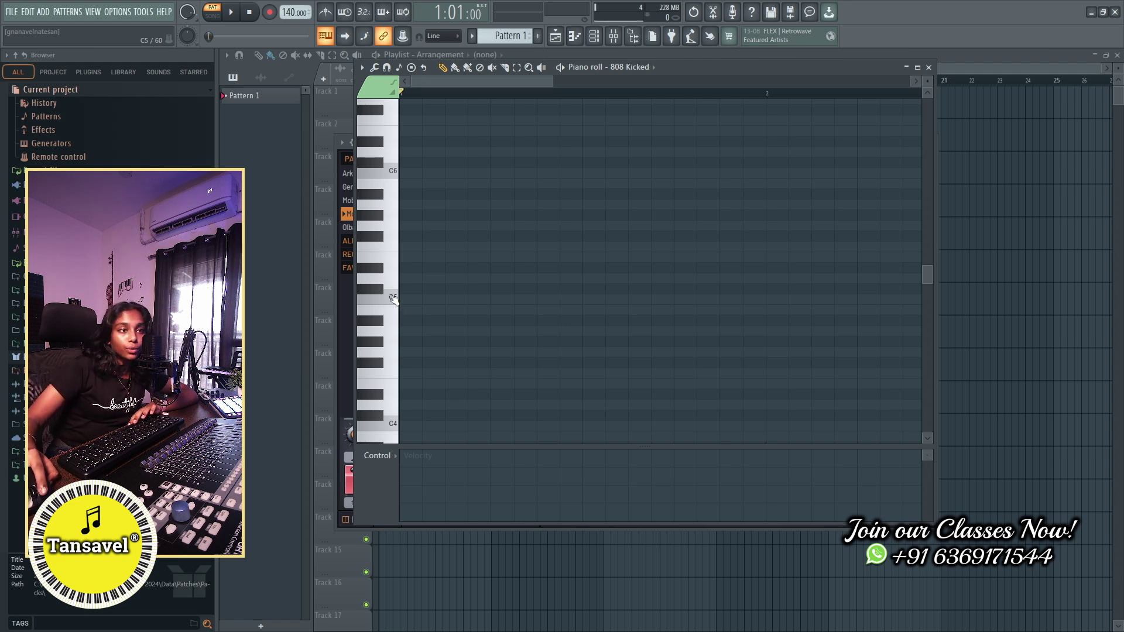
left_click(391, 296)
left_click(391, 311)
left_click(389, 285)
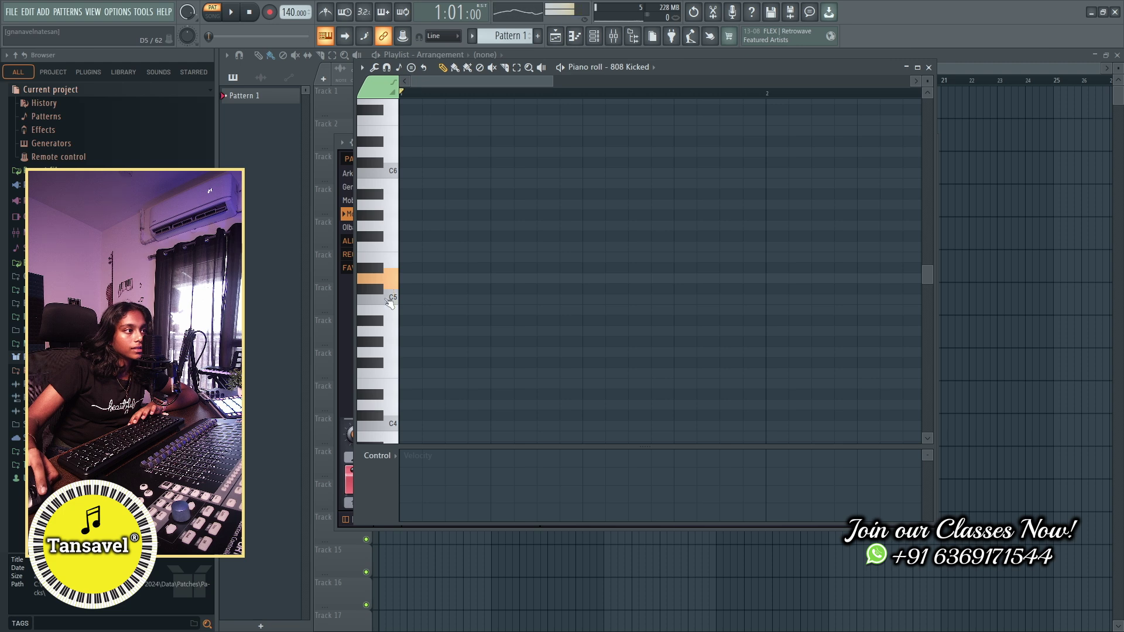
left_click(390, 299)
left_click(391, 301)
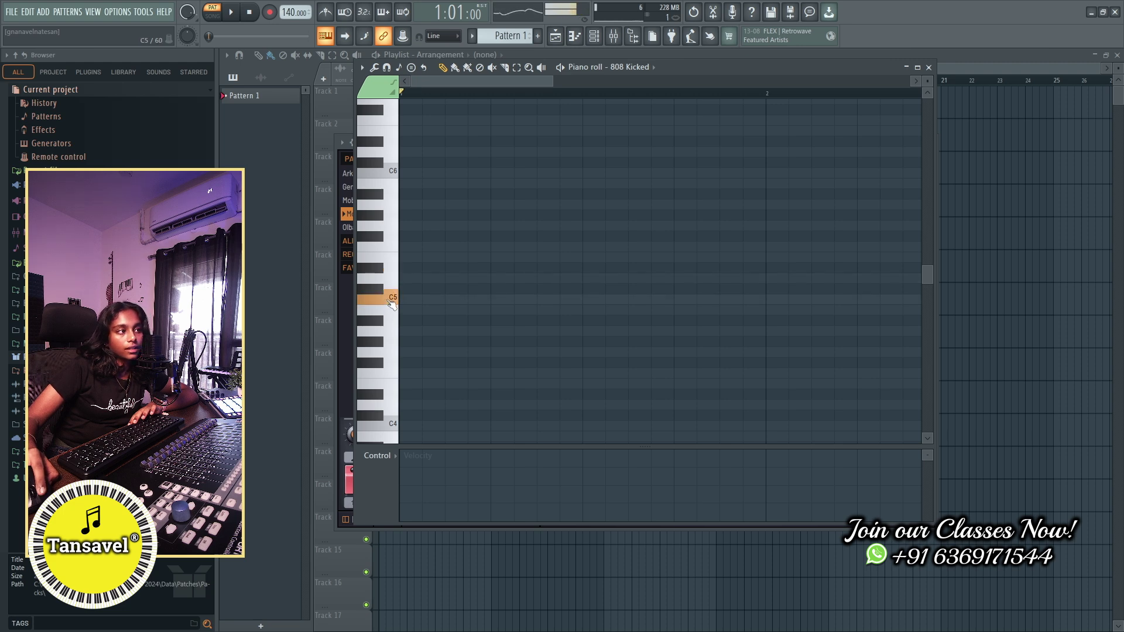
left_click(929, 68)
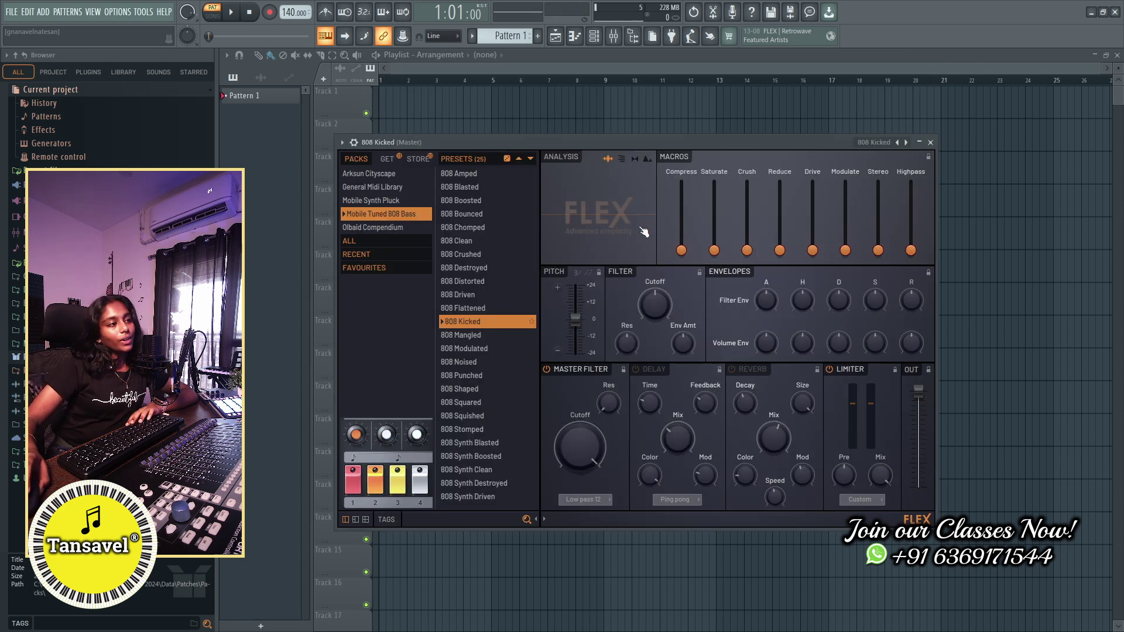
Step: Load the 808 Noised preset and audition it on the piano roll keyboard with notes between D5 and E5
left_click(482, 361)
left_click(575, 36)
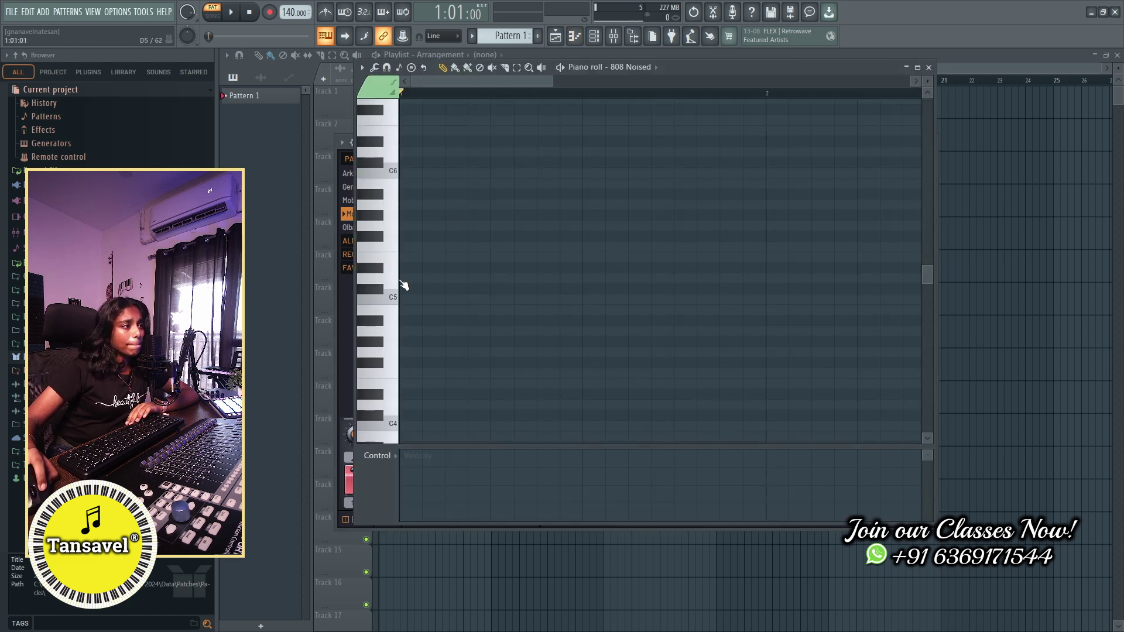
left_click_drag(403, 286, 392, 262)
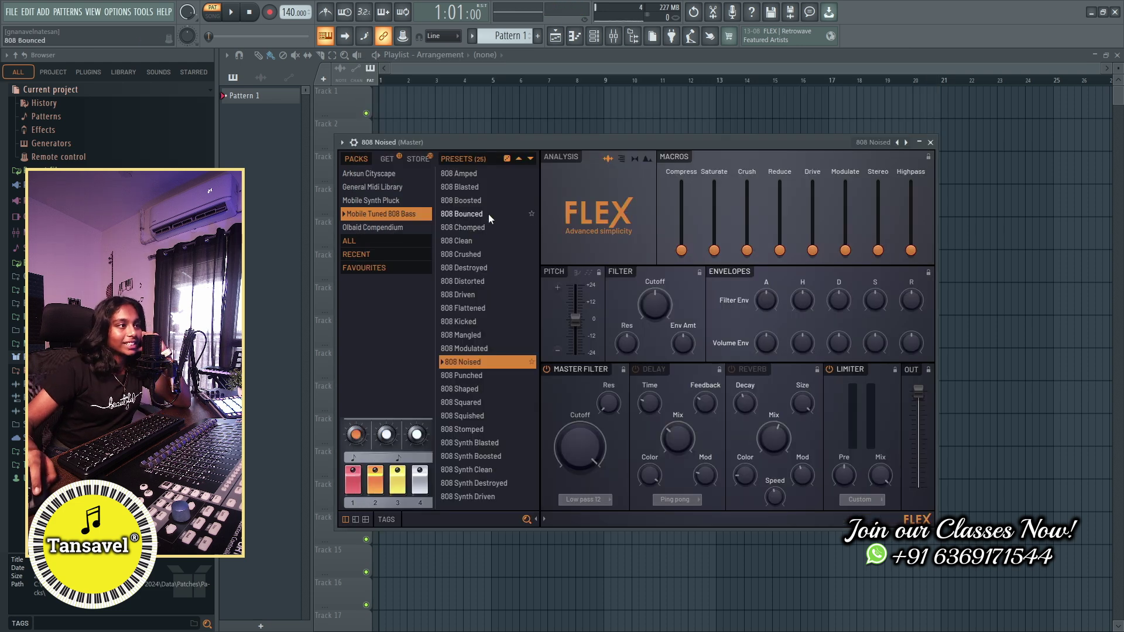
Step: Load the 808 Bounced preset, audition it around C5 on the piano roll keyboard, and close the piano roll
left_click(488, 213)
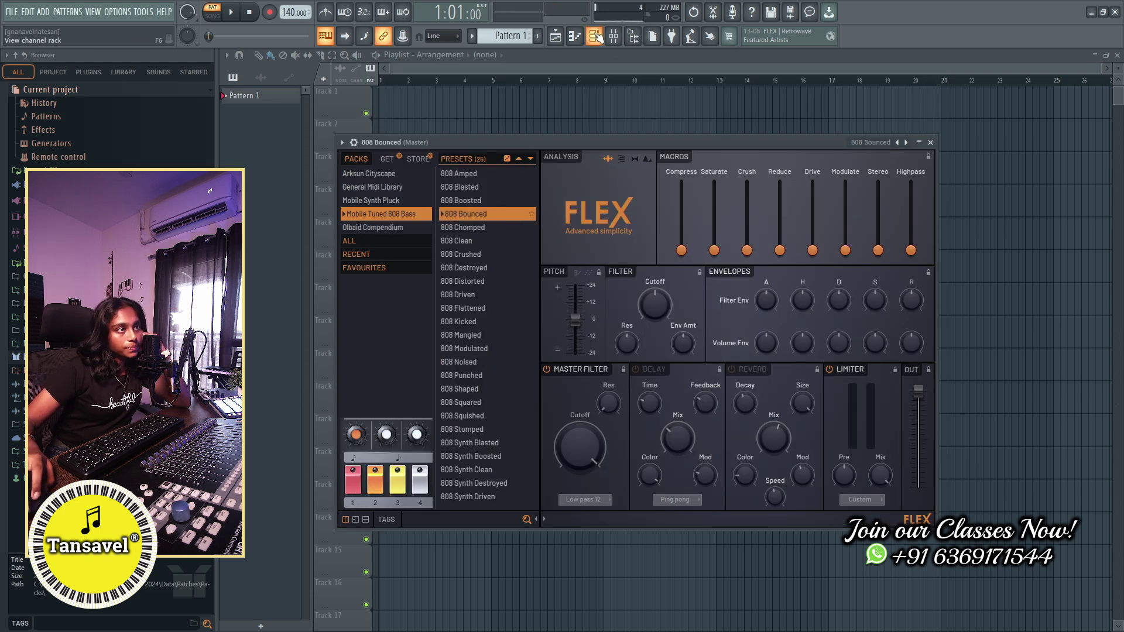
left_click(576, 37)
mouse_move(393, 299)
left_mouse_down()
mouse_move(393, 246)
mouse_move(392, 288)
left_mouse_up()
left_click(929, 67)
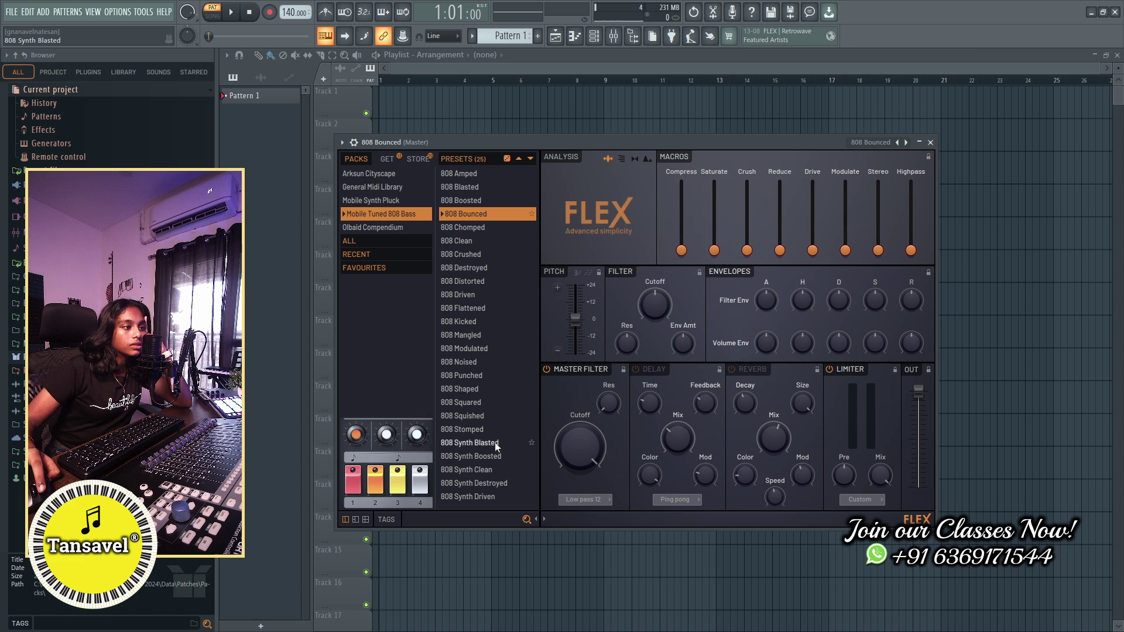
Step: Load the 808 Chomped preset and audition it on the piano roll keyboard with notes around D5 and C5
left_click(482, 228)
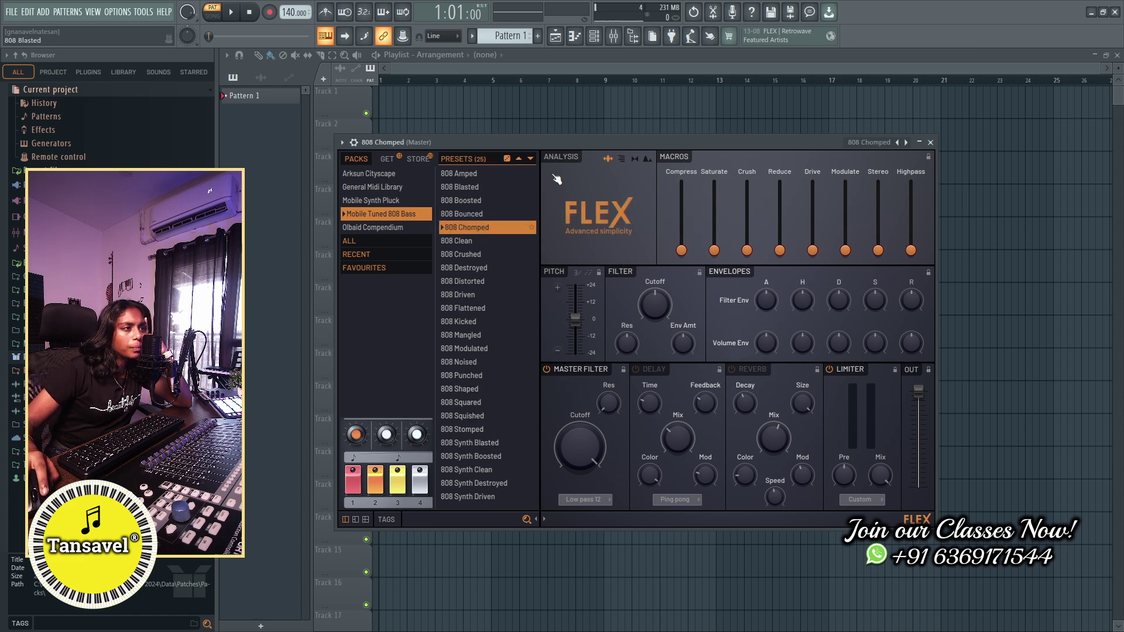
left_click(575, 36)
left_click(380, 276)
left_click(392, 300)
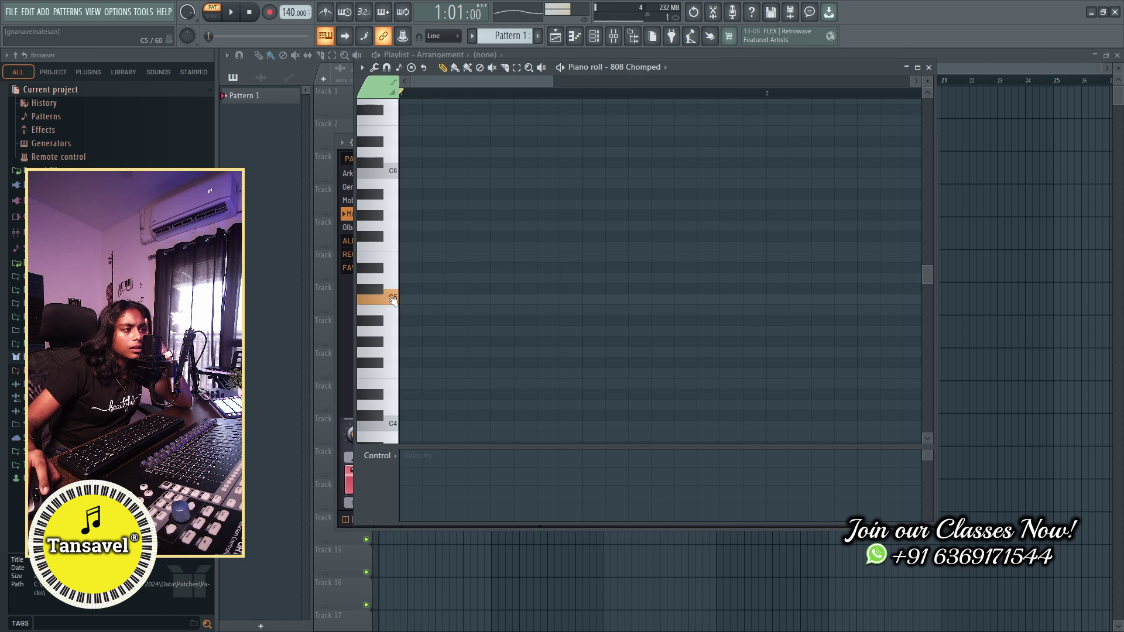
Step: Audition 808 Chomped again on the piano roll keyboard from C5 upwards, and close the piano roll
left_click_drag(390, 298, 393, 216)
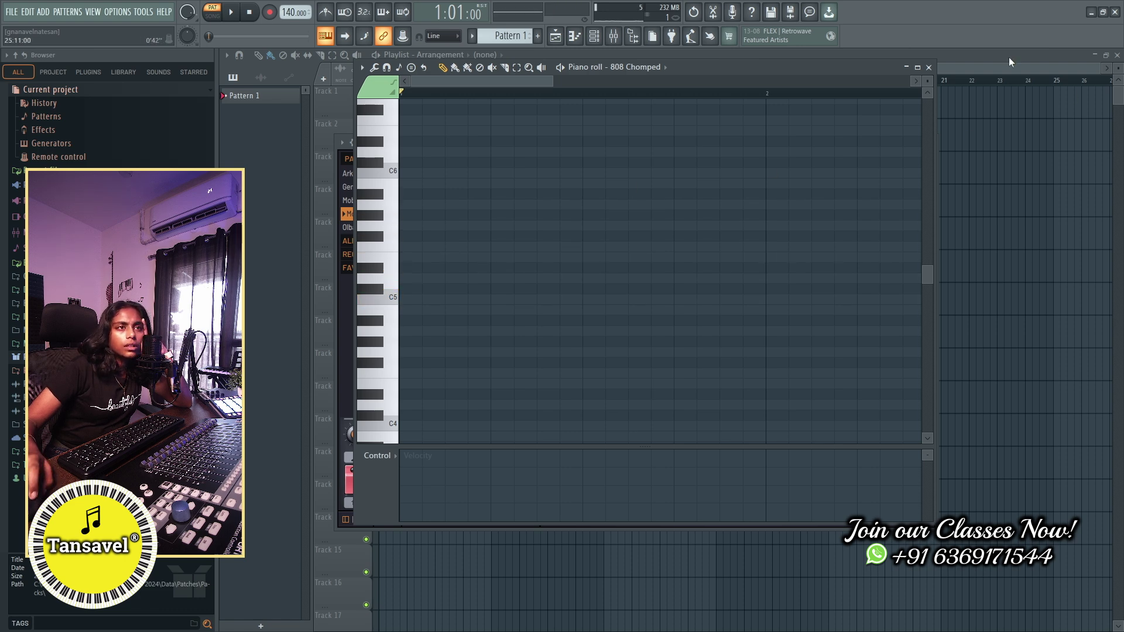
left_click(930, 68)
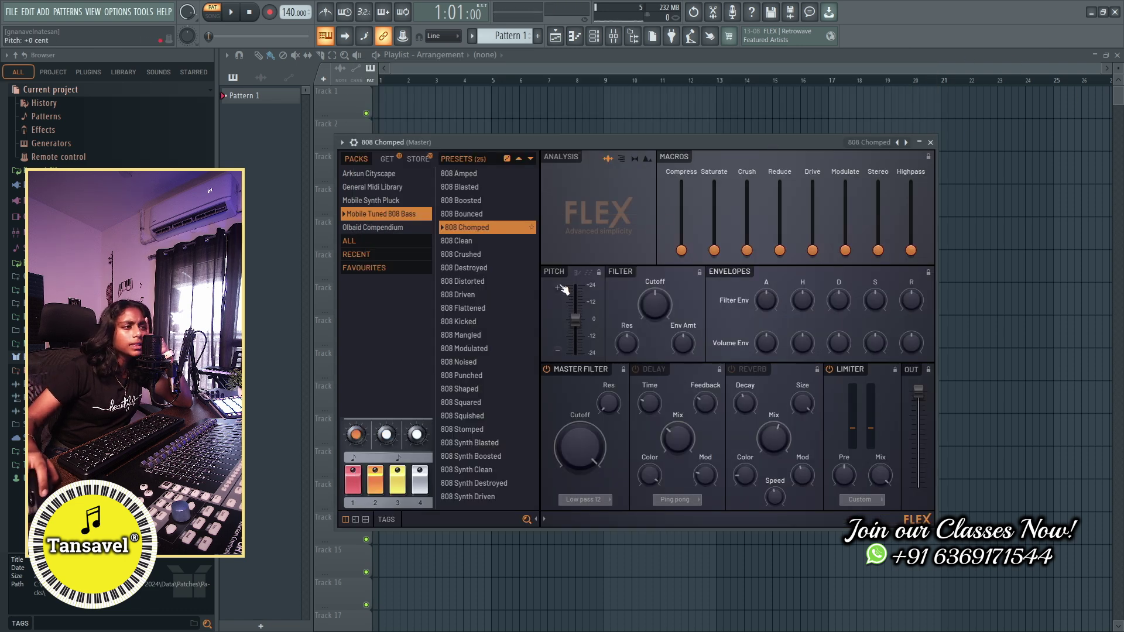
Step: Load the 808 Flattened preset, audition it on the piano roll keyboard with notes between C5 and F5, and close the piano roll
left_click(483, 309)
left_click(575, 37)
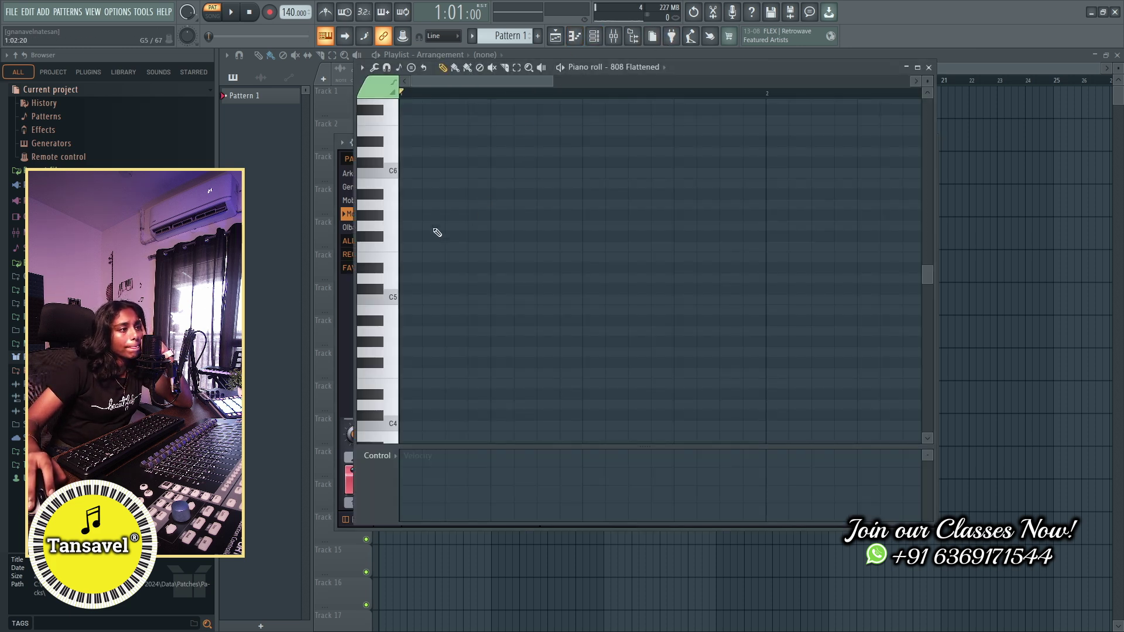
left_click(393, 295)
left_click(395, 244)
left_click(395, 266)
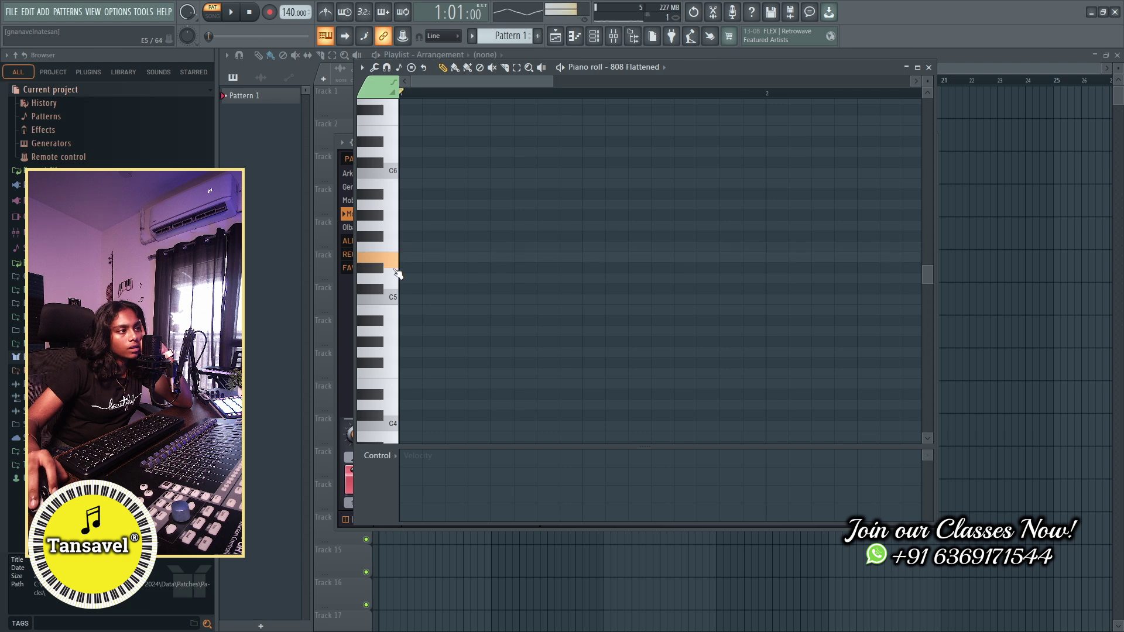
left_click(394, 265)
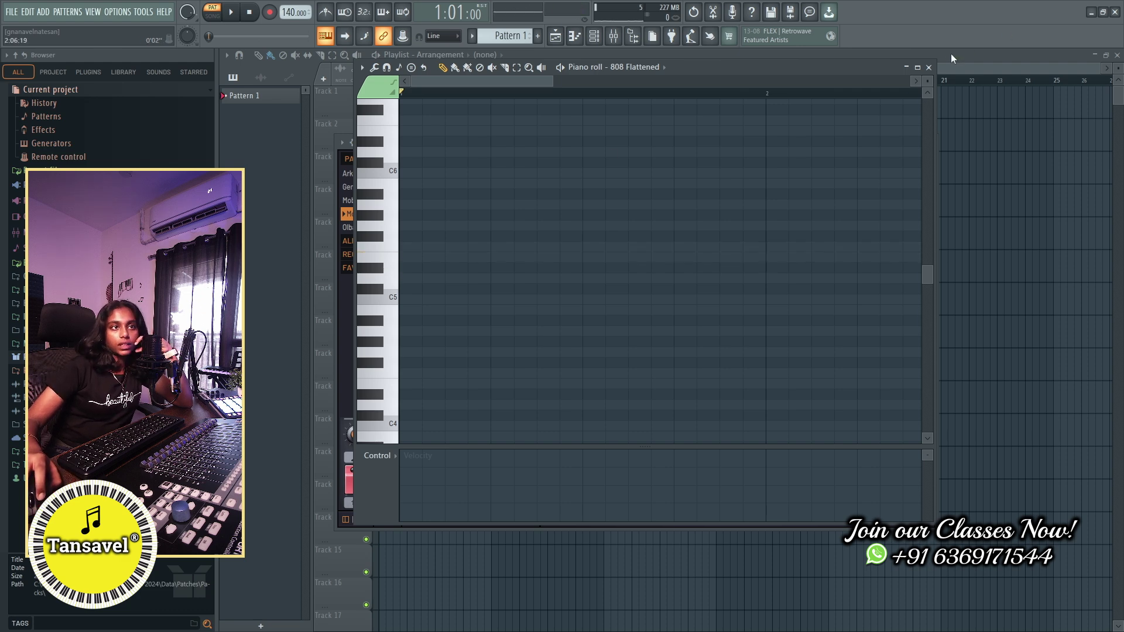
left_click(928, 67)
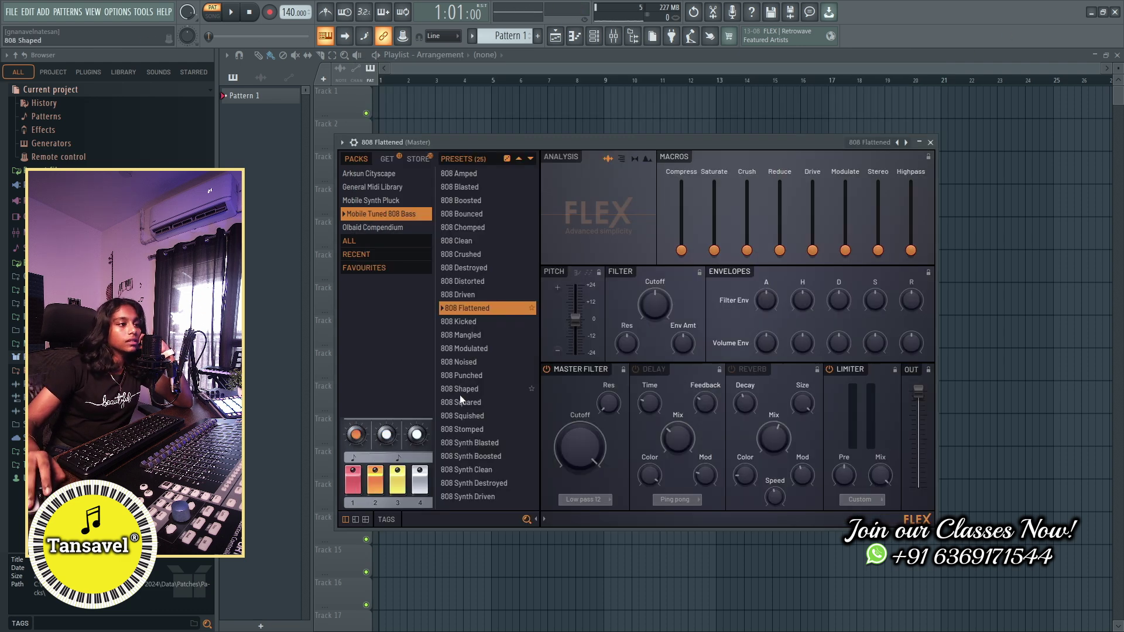
Step: Load the 808 Synth Blasted preset and audition it on the piano roll keyboard with notes up to C5
left_click(503, 443)
key("F7")
left_click_drag(393, 335, 393, 301)
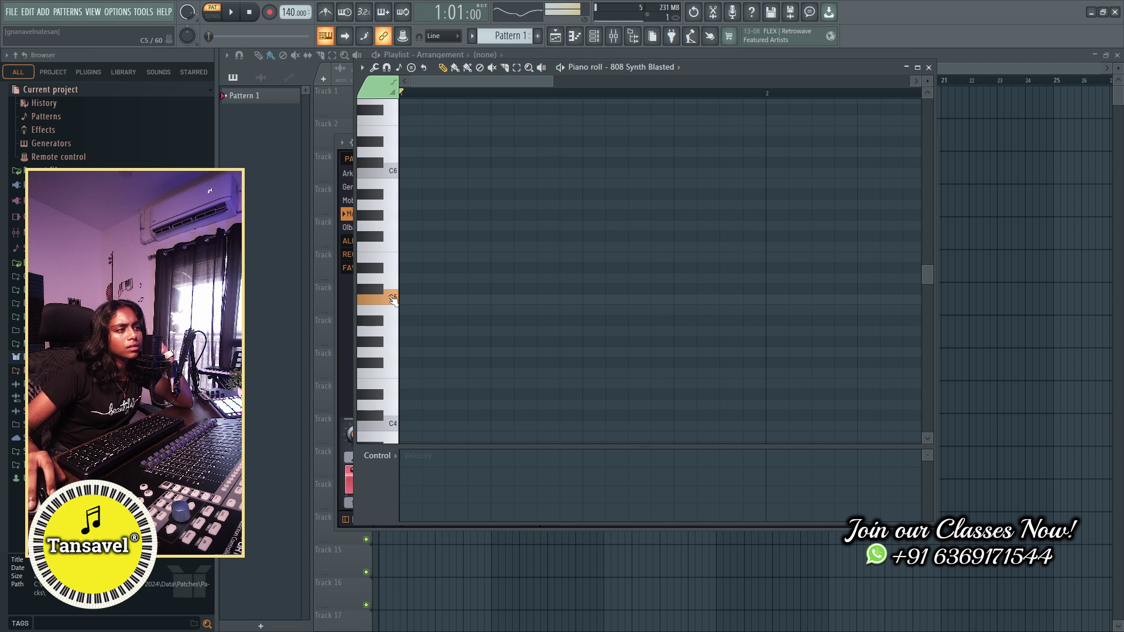
left_click(394, 302)
left_click(394, 310)
left_click(404, 310)
left_click(425, 289)
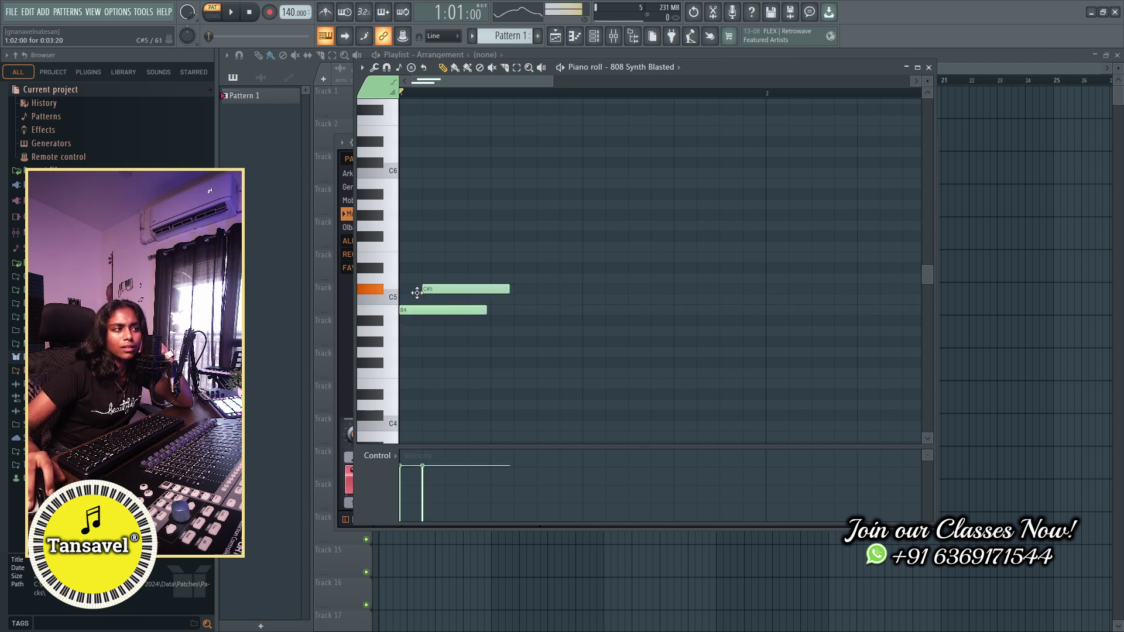
left_click_drag(484, 312, 432, 313)
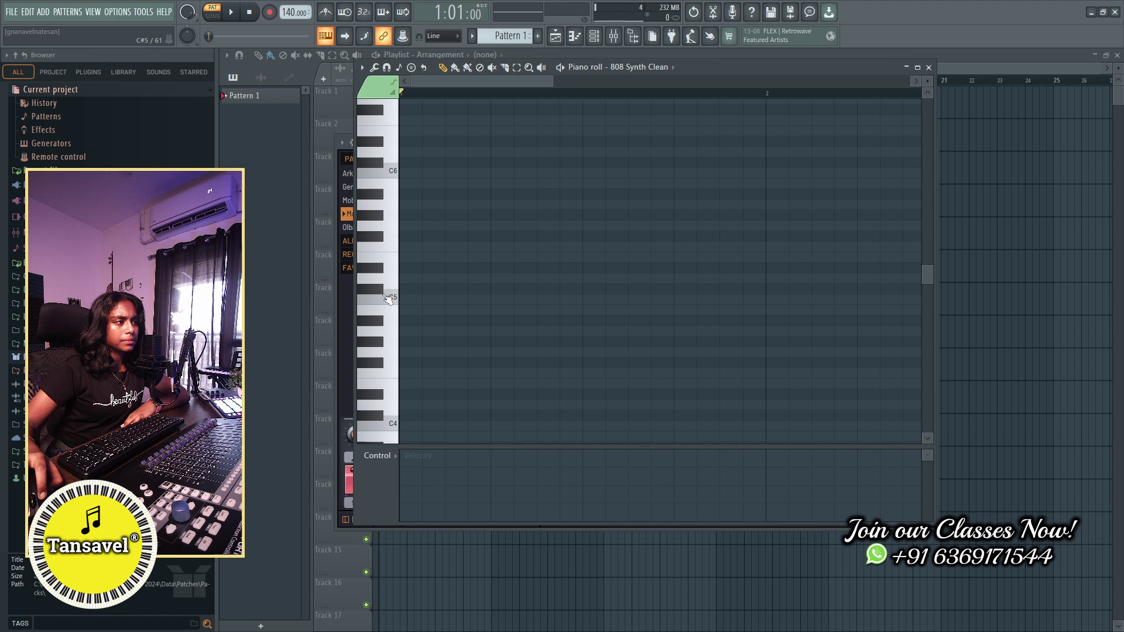
Step: Audition 808 Synth Clean on the piano roll keyboard from C5 up to F5, and close the piano roll
left_click_drag(388, 297, 396, 247)
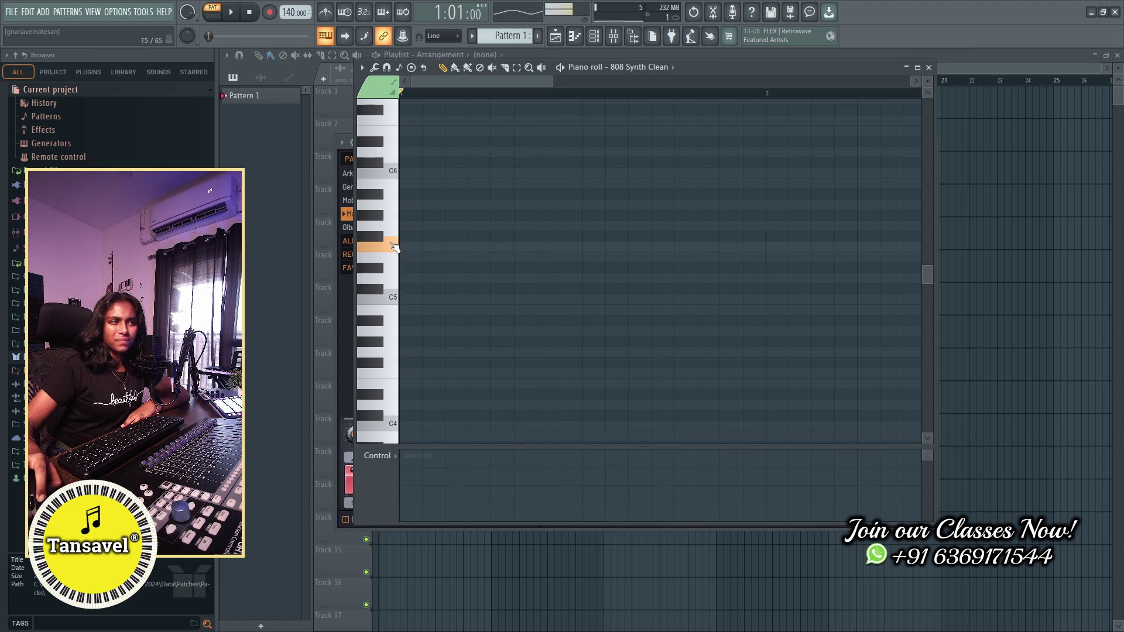
left_click(929, 67)
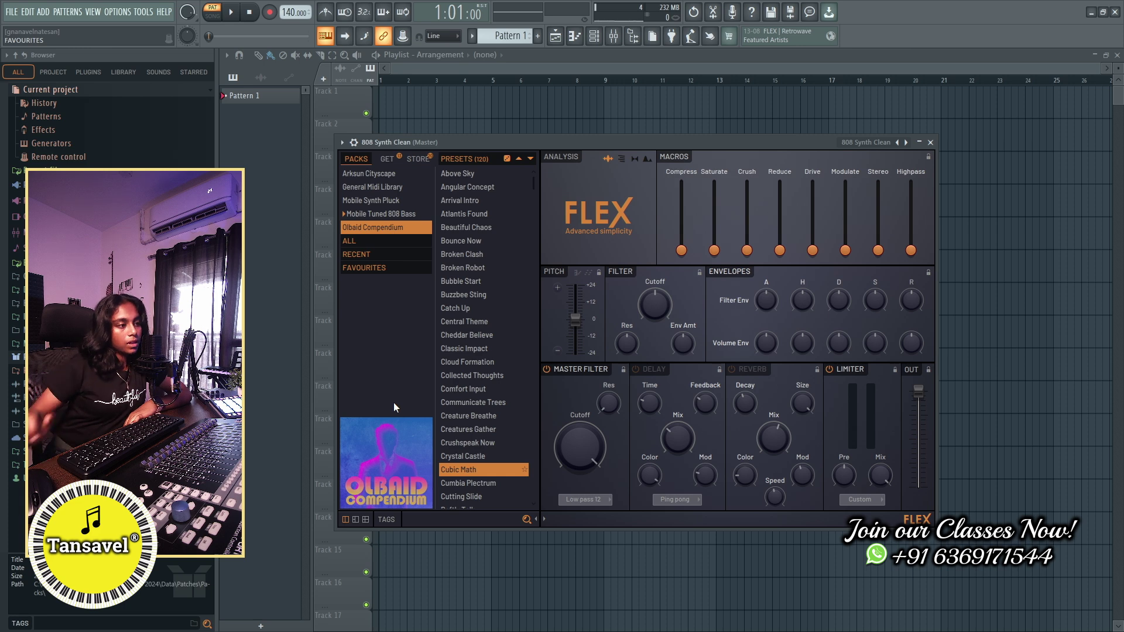
Step: Load the Above Sky preset from the Olbaid Compendium pack, audition it up to C5 in the piano roll, and close the piano roll
left_click(484, 175)
left_click(575, 36)
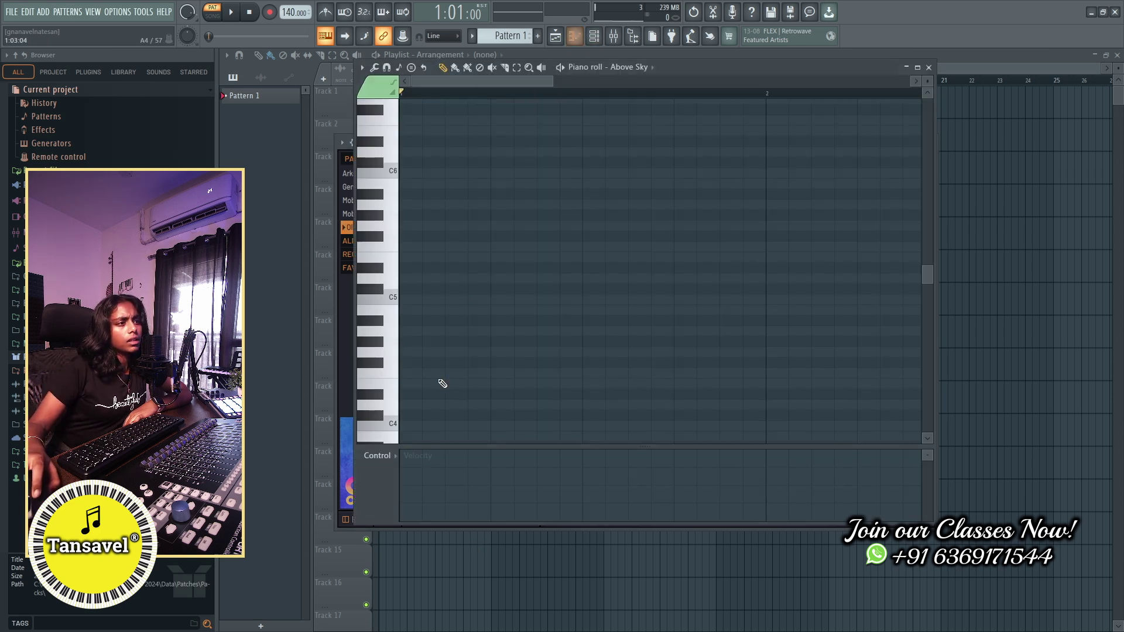
left_click_drag(383, 335, 392, 302)
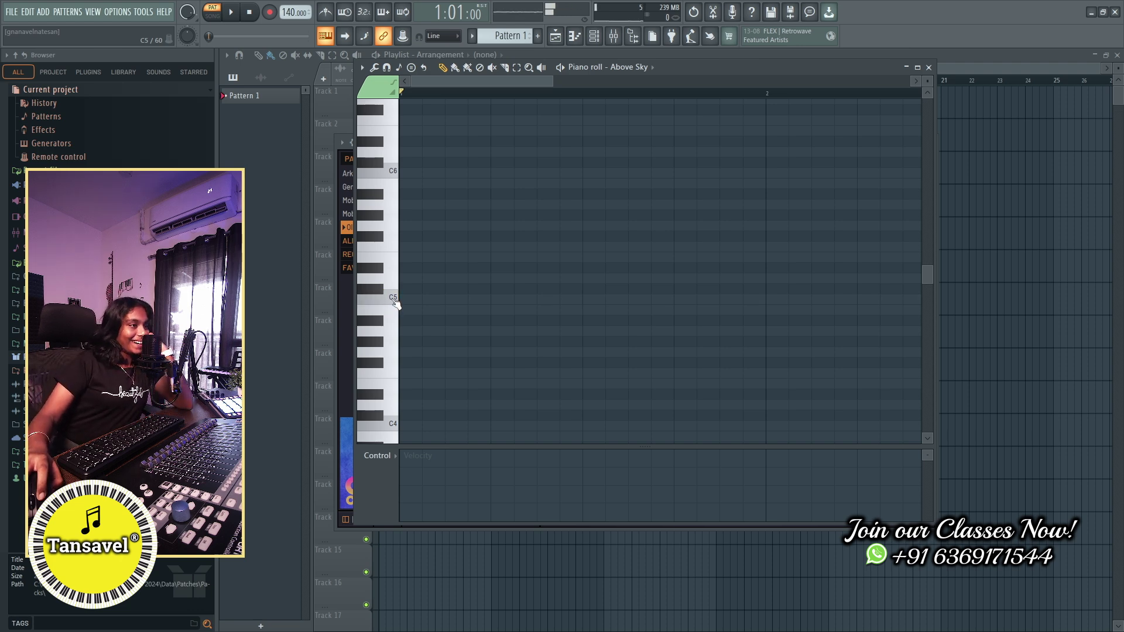
left_click_drag(393, 300, 394, 299)
left_click(929, 67)
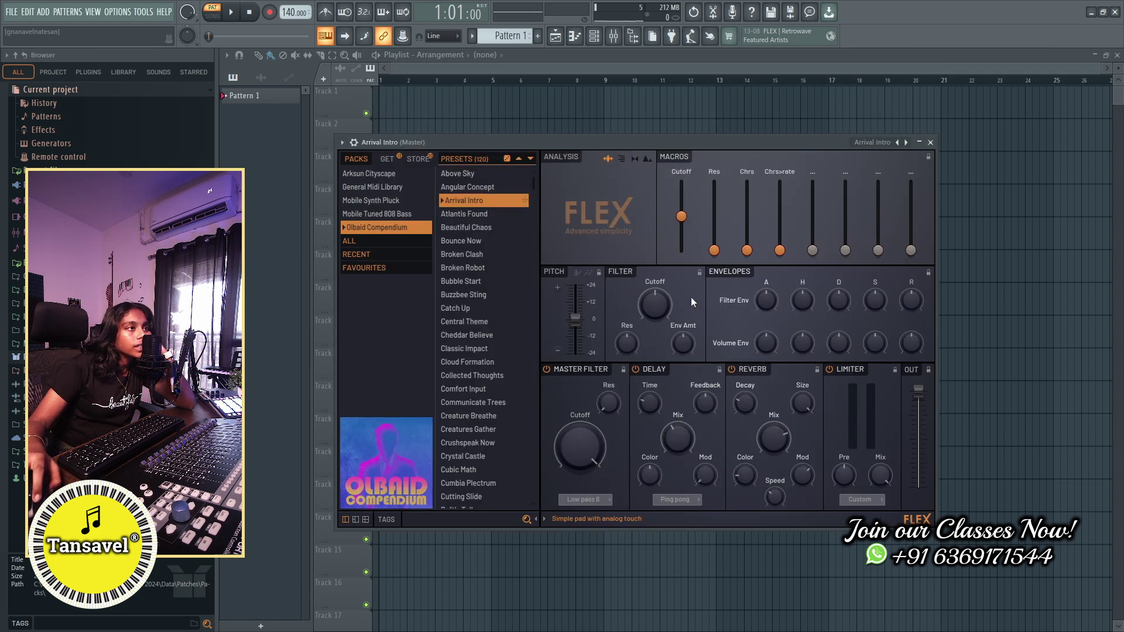
Step: Audition the Arrival Intro preset on the piano roll keyboard at C5, and close the piano roll
left_click(574, 36)
left_click_drag(366, 296, 366, 296)
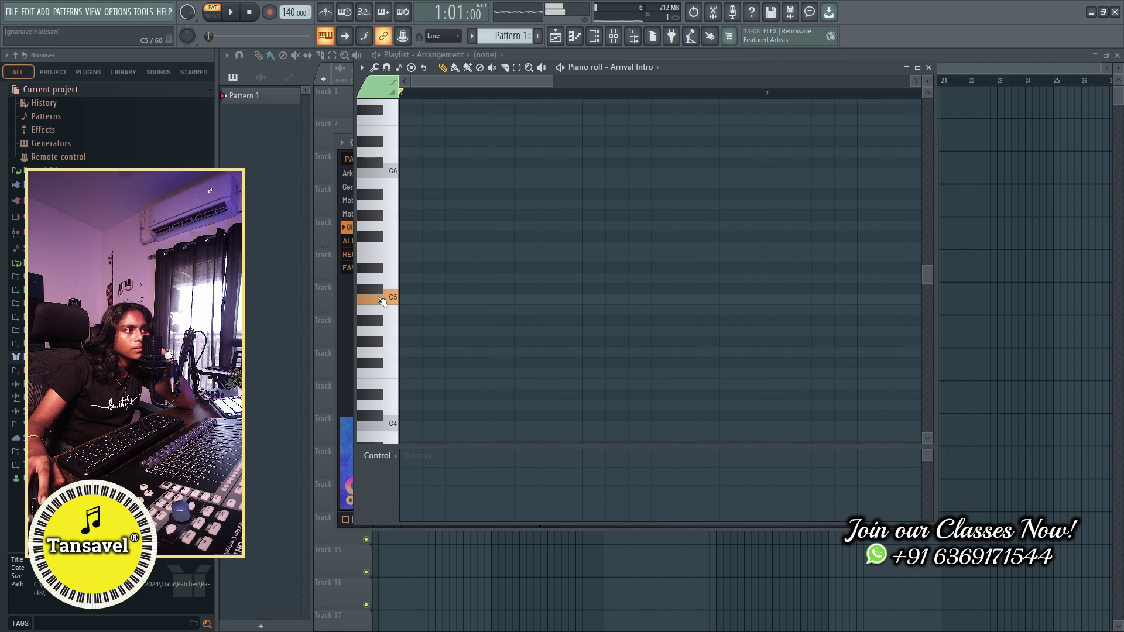
left_click(929, 67)
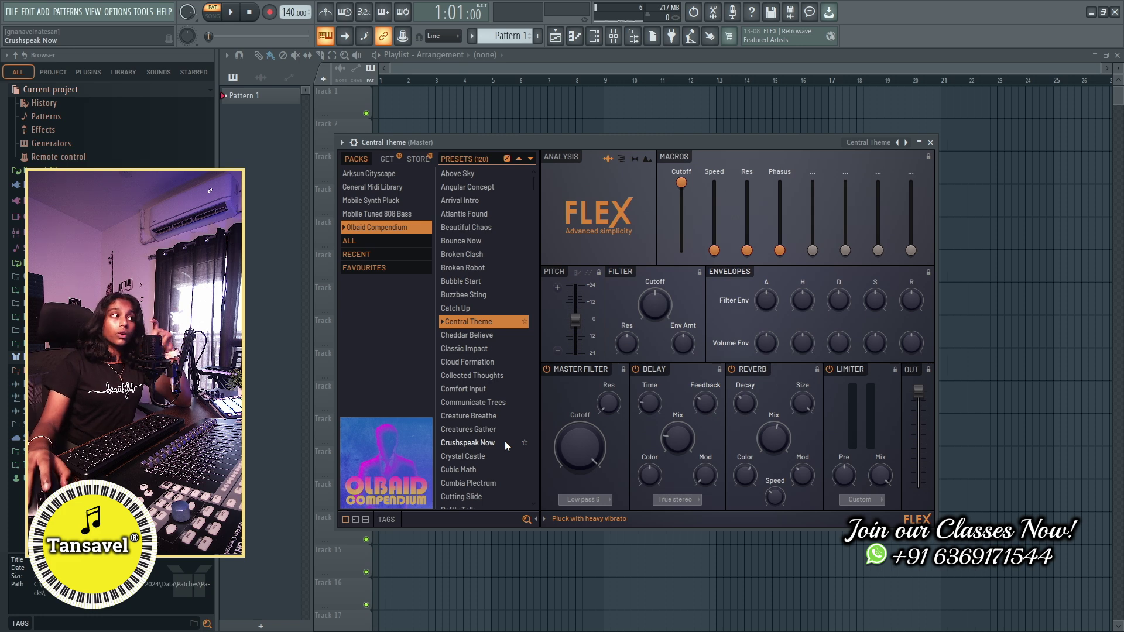
Step: Load the Cutting Slide preset, audition it on the piano roll keyboard from A#4 upwards past C5, and close the piano roll
key("F7")
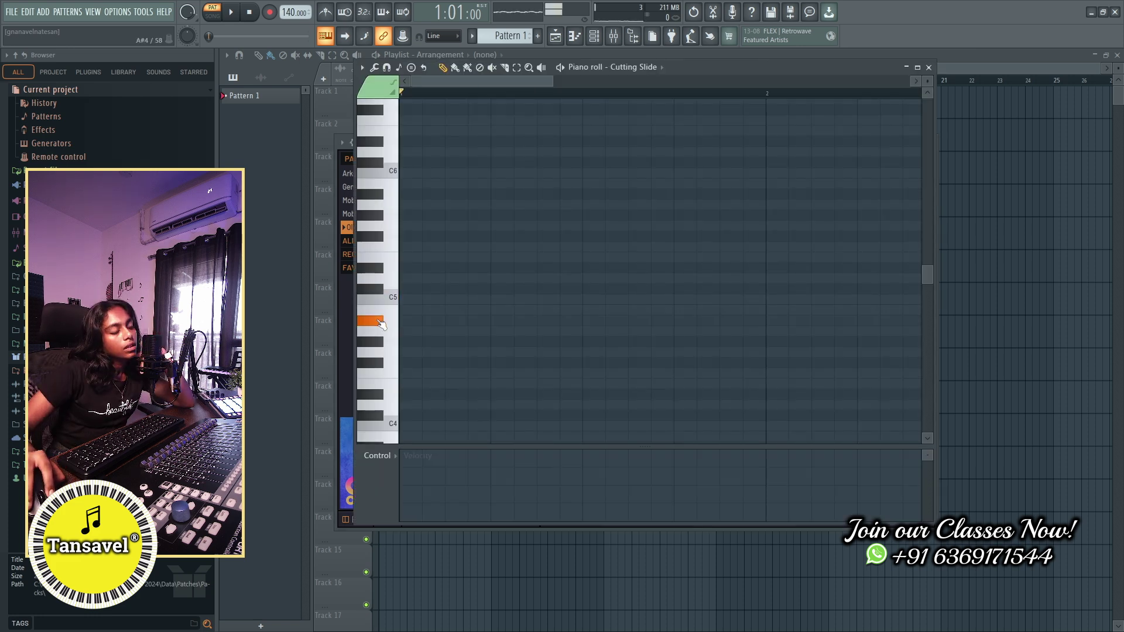
left_click_drag(395, 324, 388, 287)
left_click(928, 68)
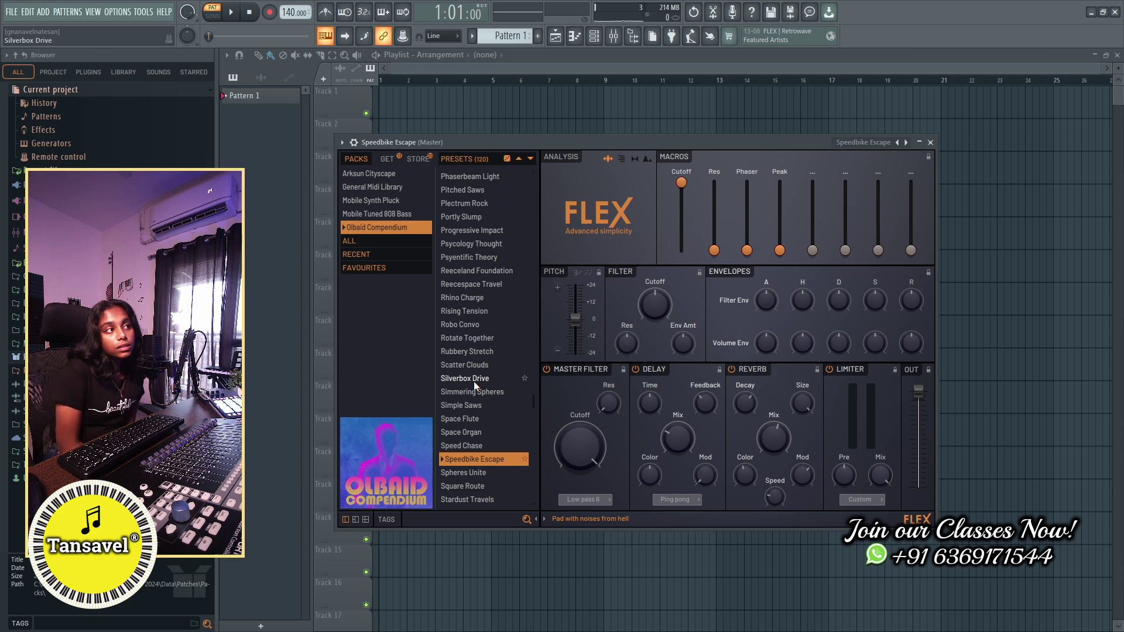